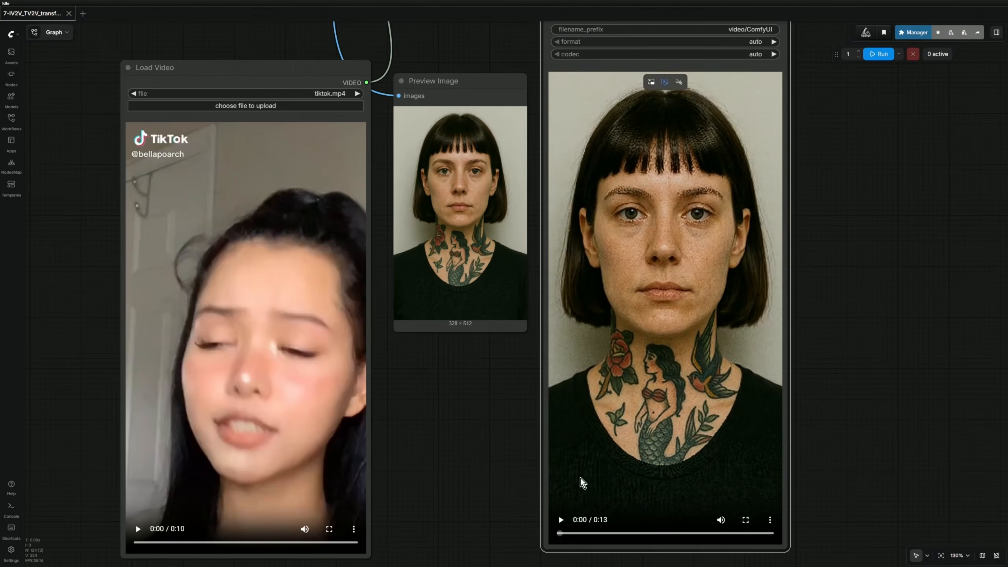
Select the Load Video node to view the claymation-style man-in-suit result restyled from tiktok.mp4.
click(136, 523)
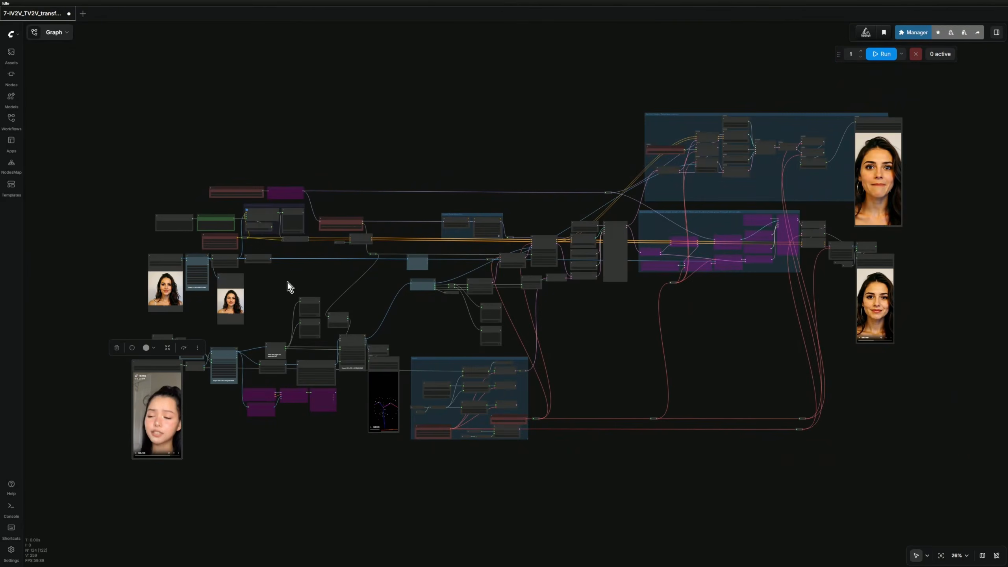
Box-select the reference image and lower video nodes, then delete the two stacked middle nodes.
scroll(288, 282, up, 4)
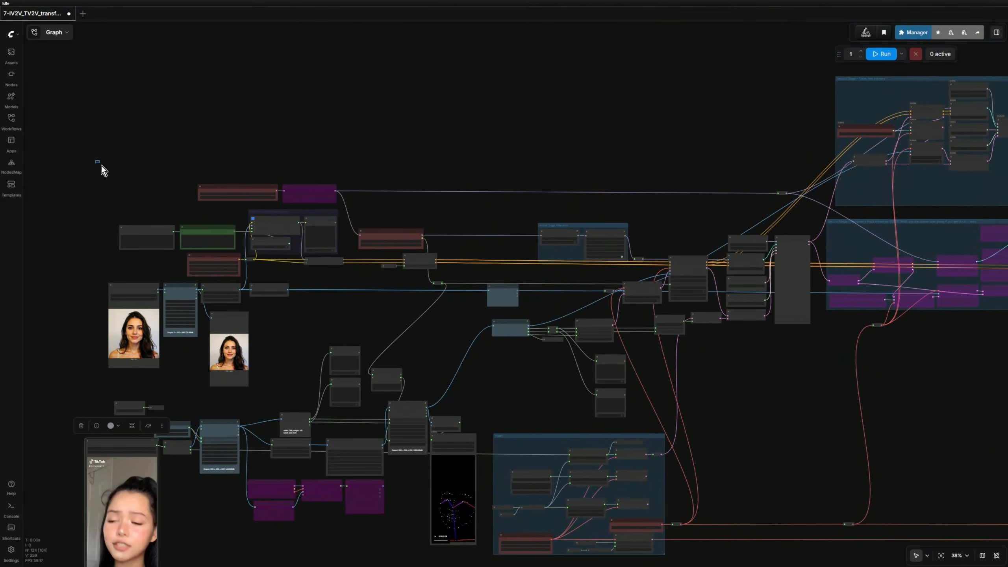
drag(96, 160, 326, 333)
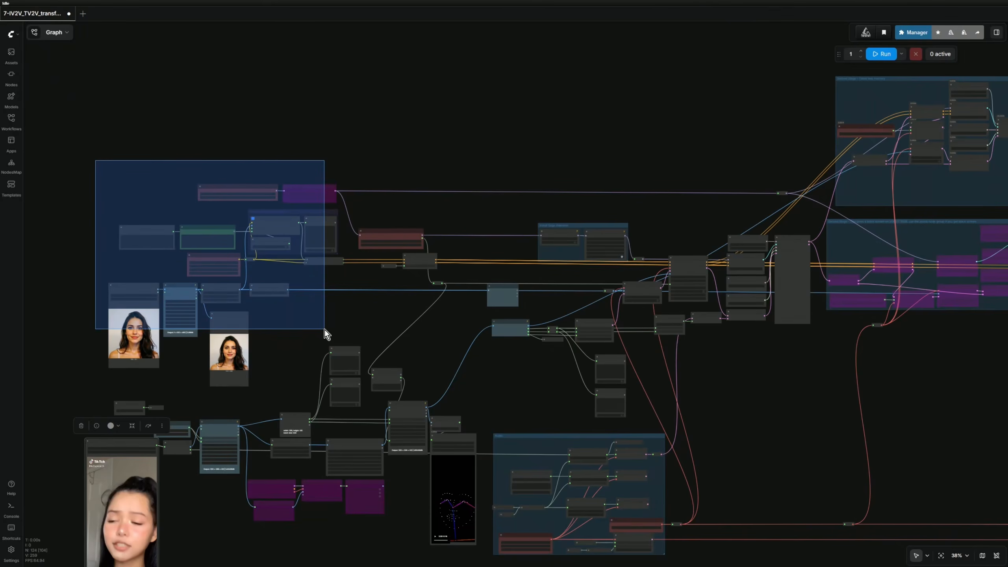
drag(325, 329, 324, 329)
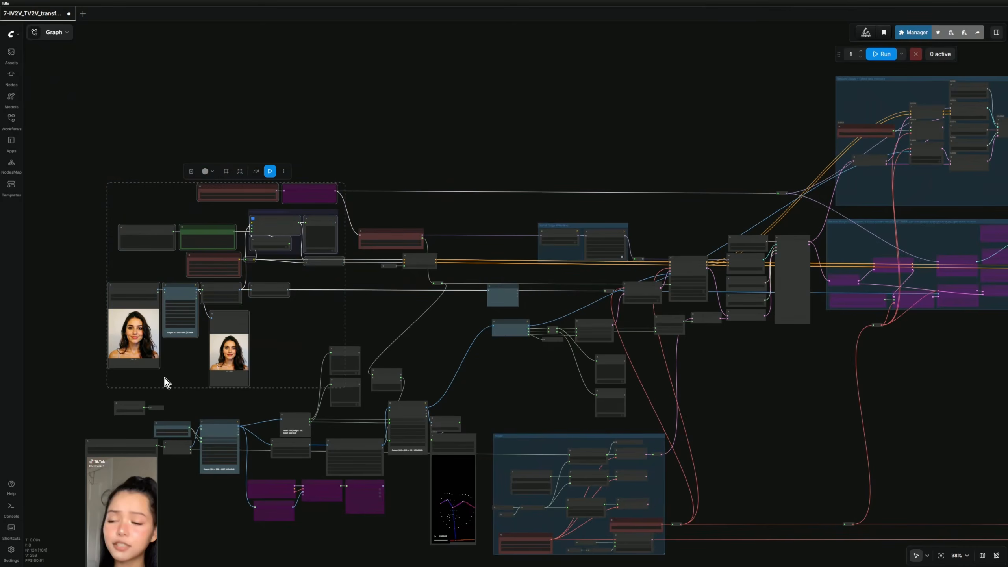
scroll(187, 385, down, 5)
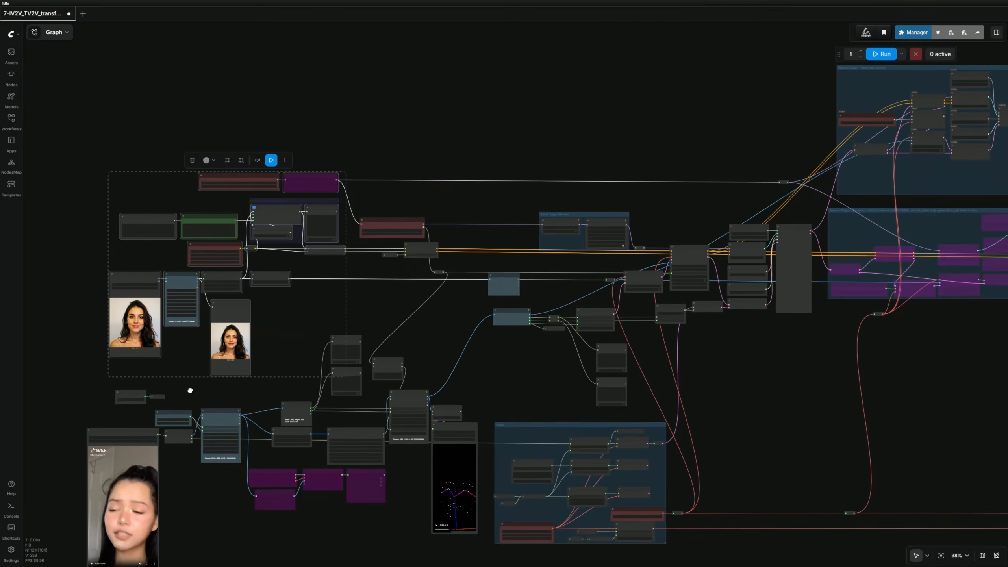
drag(106, 328, 486, 500)
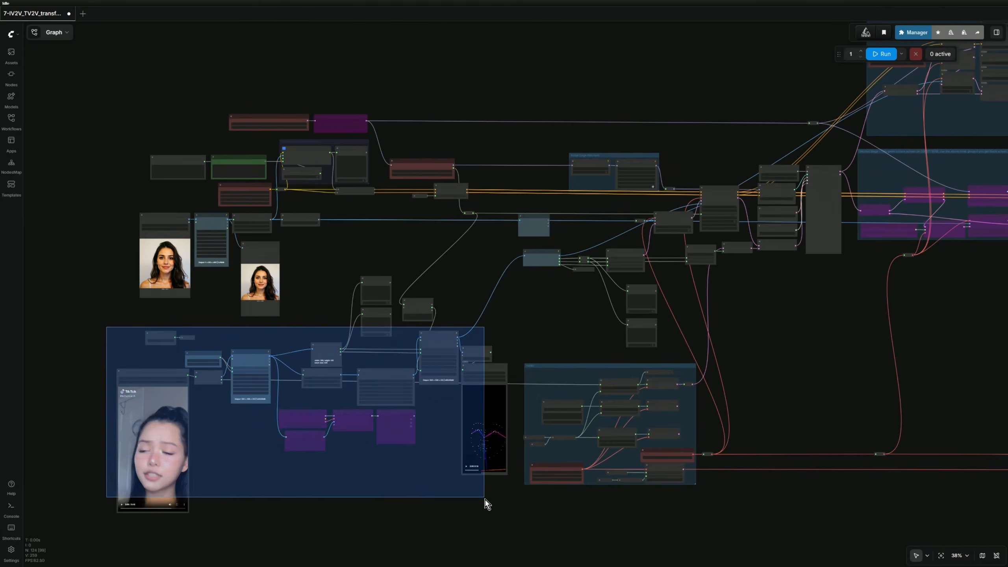
drag(374, 265, 369, 322)
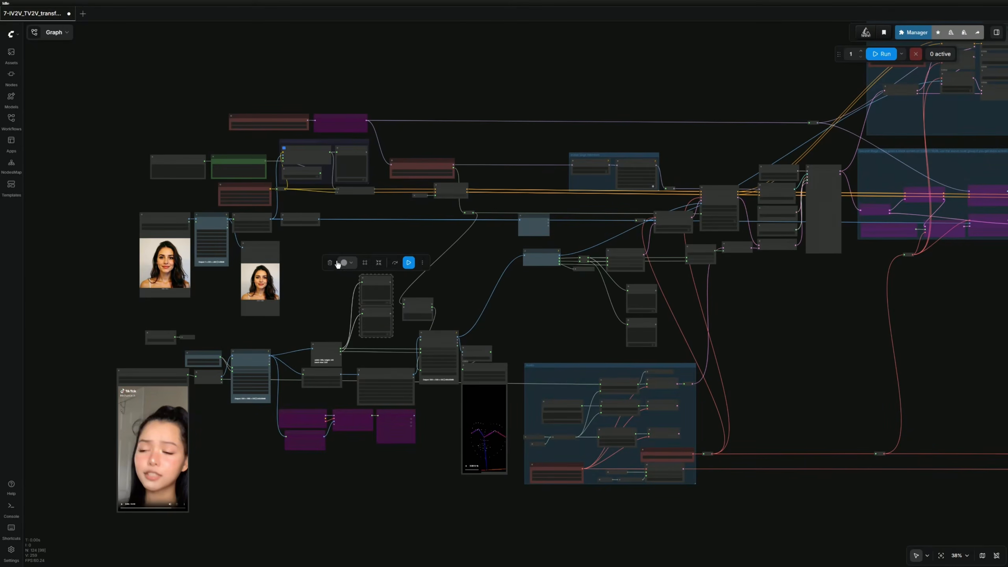
key(Delete)
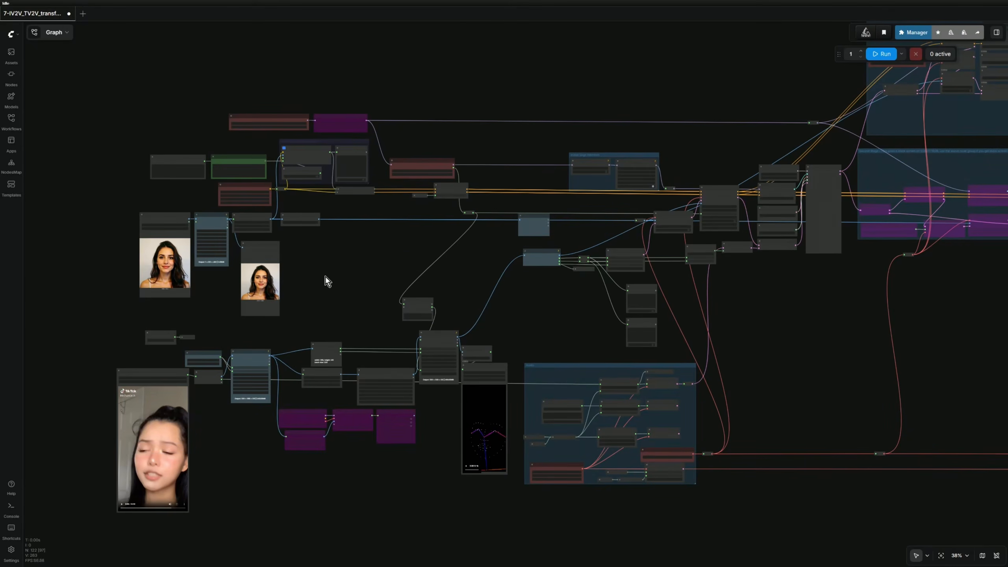
Box-select the lower video and pose nodes, the Audio group, and the central sampling nodes to inspect them.
drag(99, 334, 494, 500)
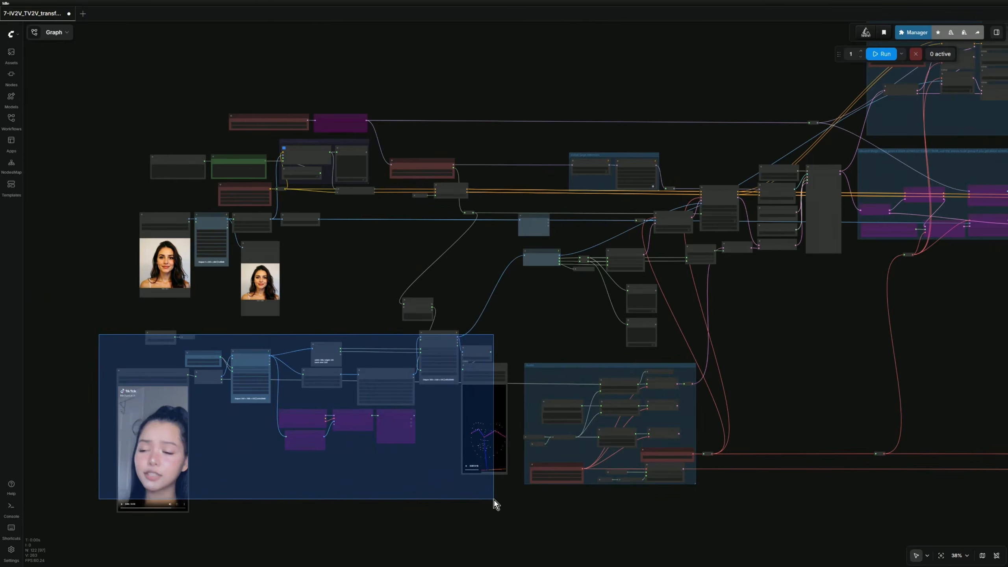
drag(494, 500, 494, 500)
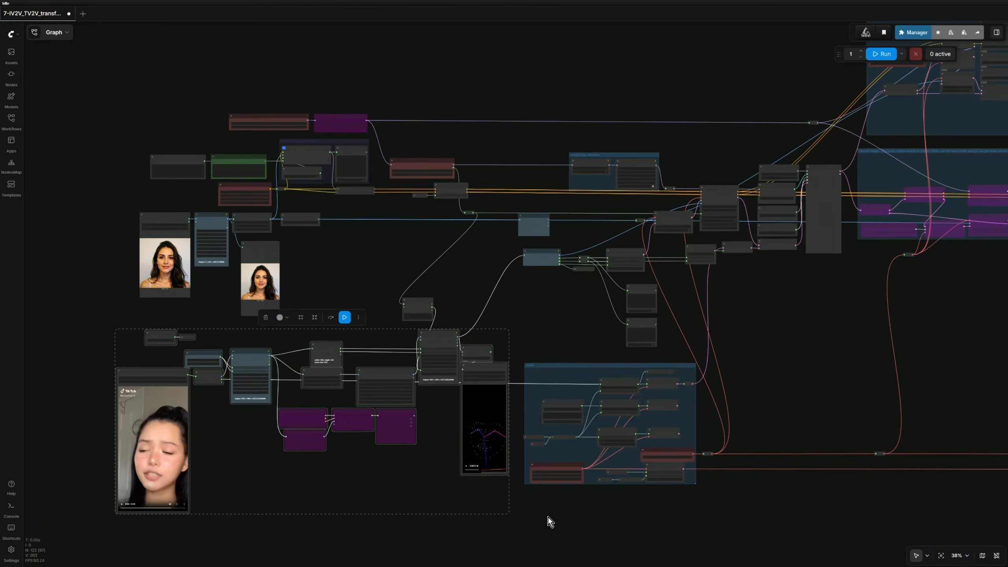
drag(568, 506, 462, 522)
drag(414, 366, 597, 530)
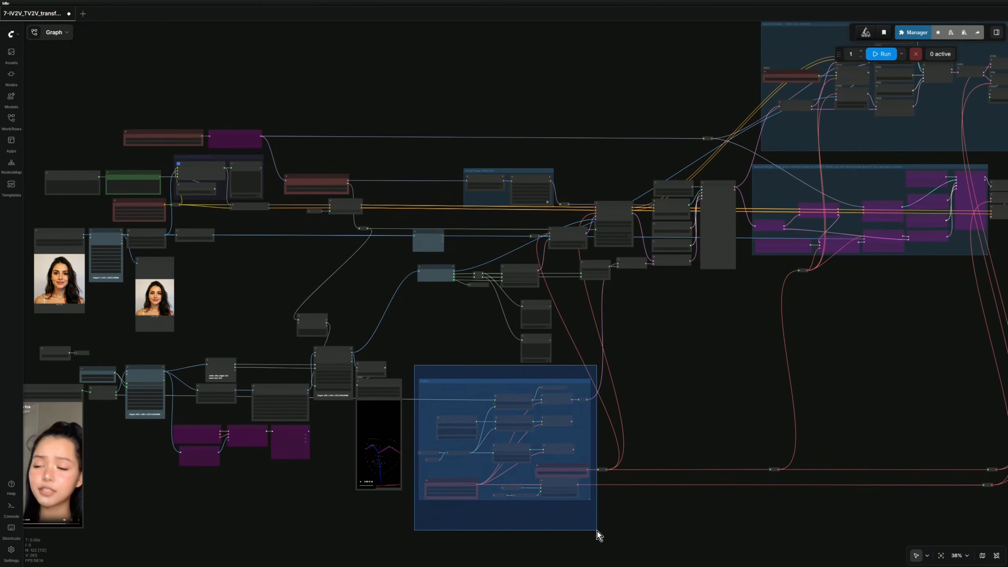
drag(597, 531, 597, 531)
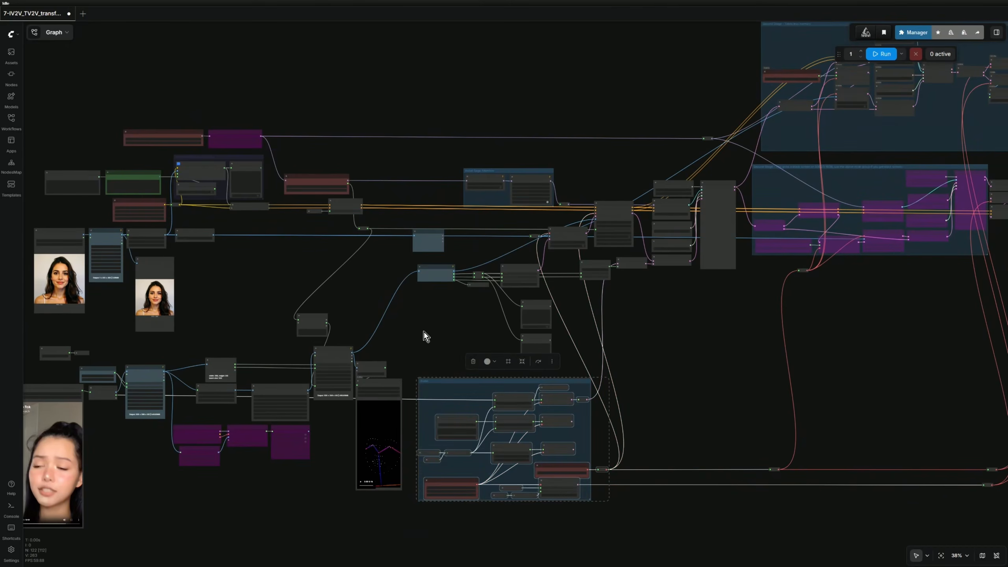
drag(424, 331, 376, 443)
drag(377, 255, 674, 408)
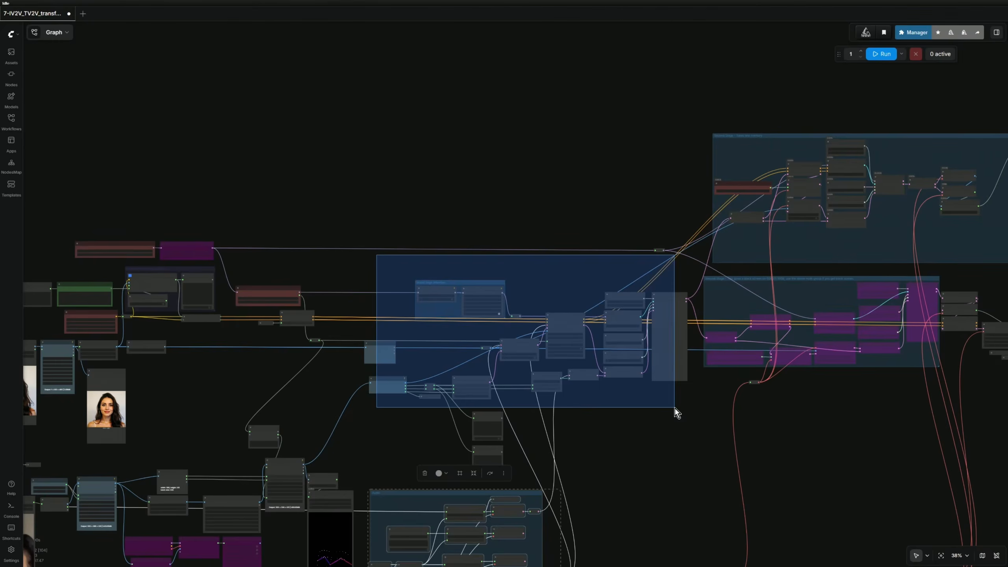
drag(674, 408, 674, 409)
drag(514, 420, 483, 471)
Delete the two selected small nodes and select the large sampler node.
click(444, 401)
drag(658, 447, 412, 524)
scroll(396, 522, up, 3)
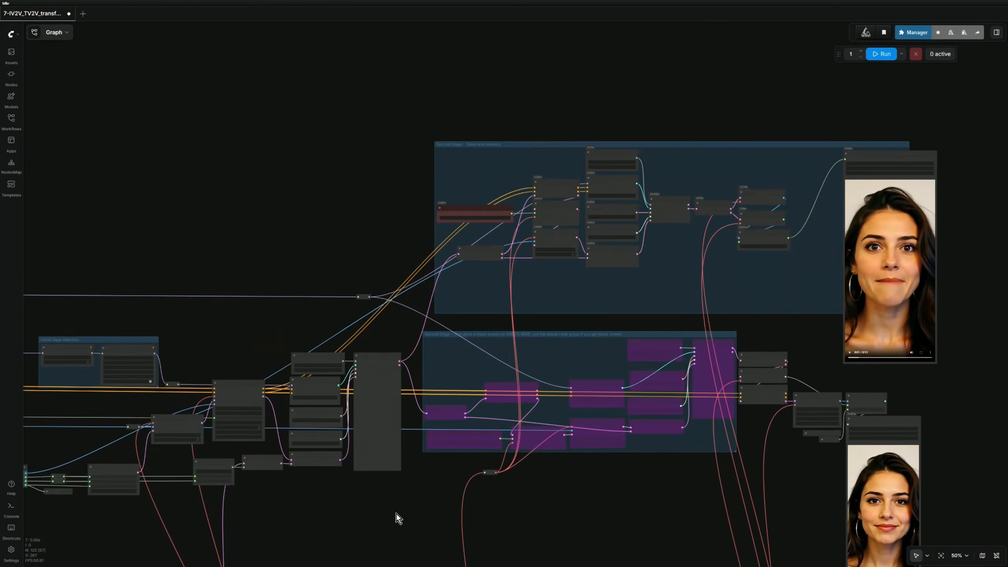
click(381, 355)
scroll(381, 357, up, 5)
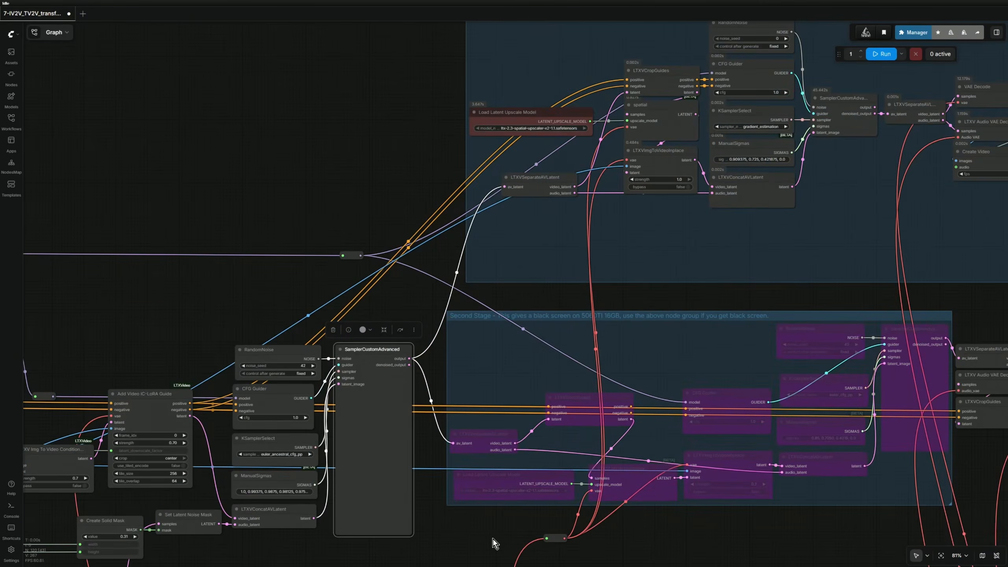
scroll(494, 540, down, 4)
drag(621, 554, 458, 493)
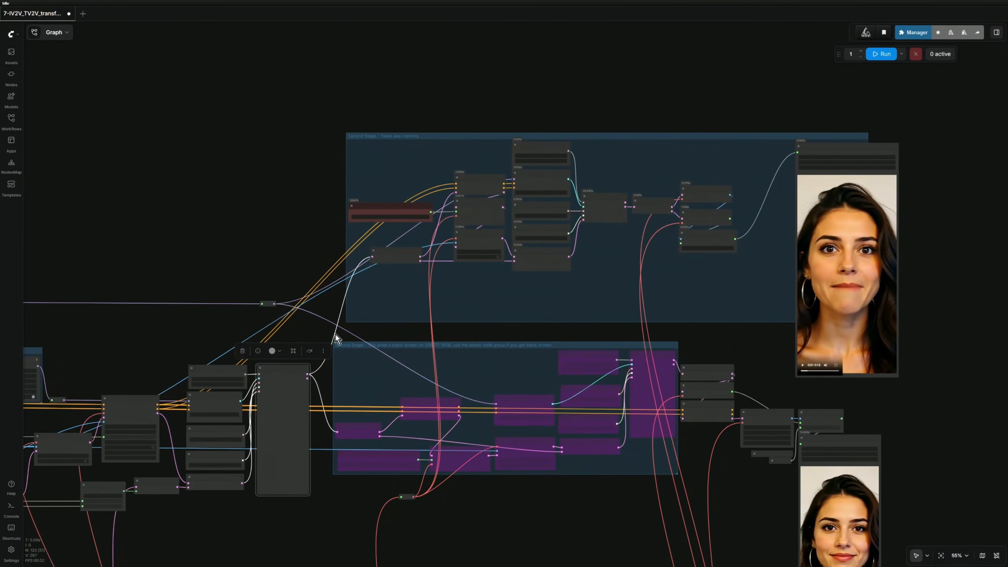
Select the lower Second Stage group and read its title, leaving it unchanged.
drag(329, 335, 668, 532)
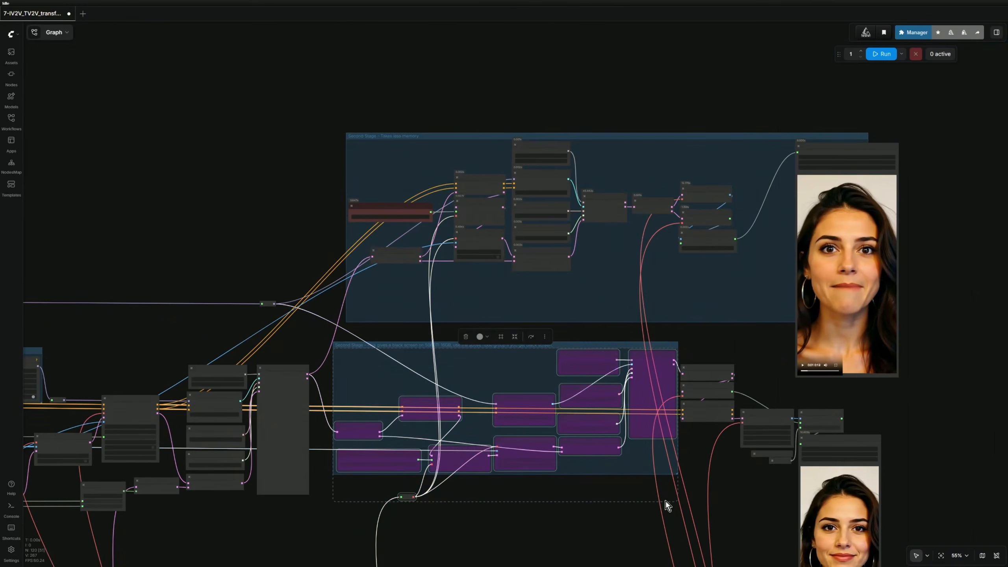
scroll(708, 443, up, 6)
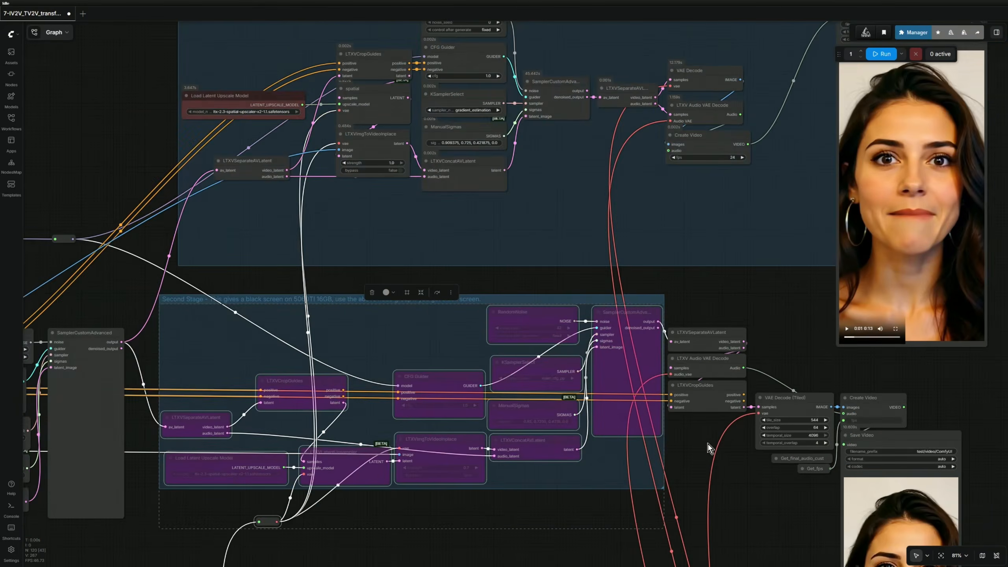
drag(731, 499, 1007, 521)
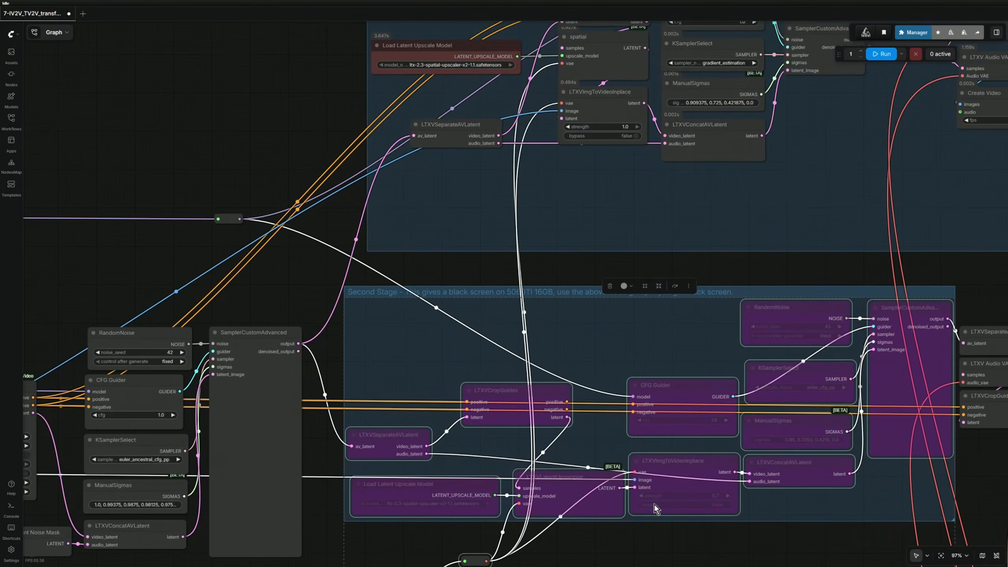
scroll(528, 360, up, 5)
click(547, 270)
double_click(553, 260)
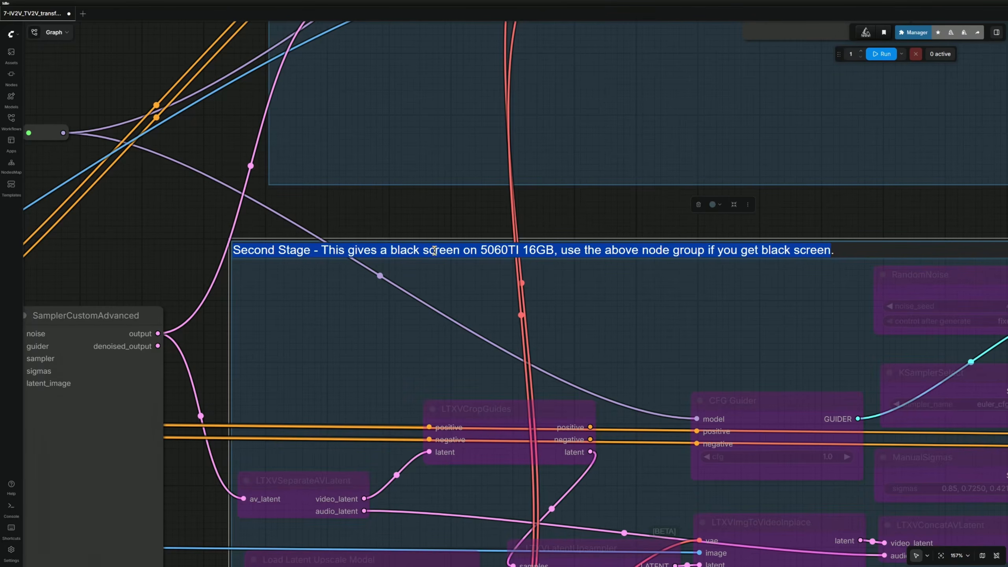
click(719, 284)
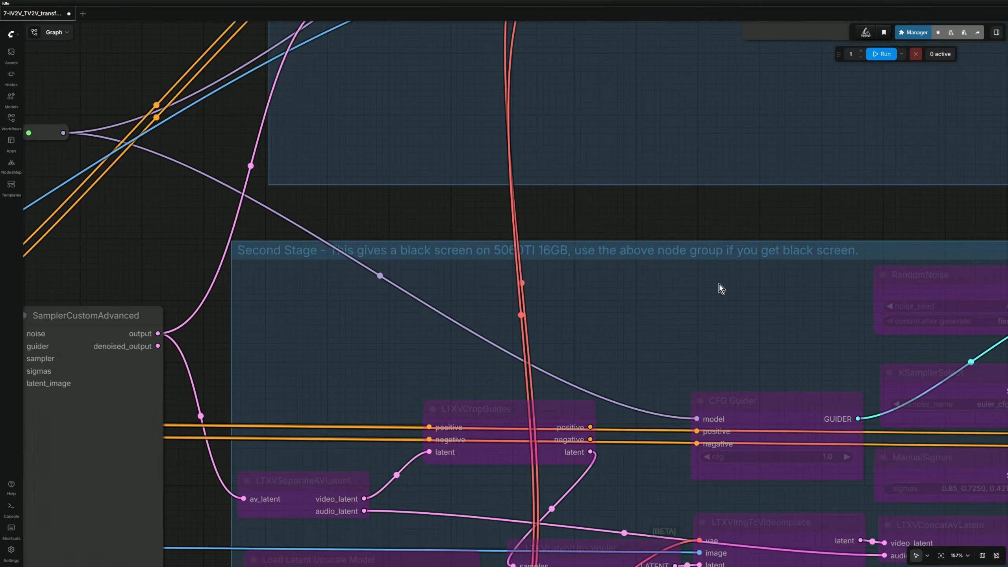
Select the upper Second Stage group nodes and its Save Video node to view both previews.
scroll(719, 284, down, 10)
drag(727, 271, 520, 405)
drag(376, 205, 770, 361)
click(890, 209)
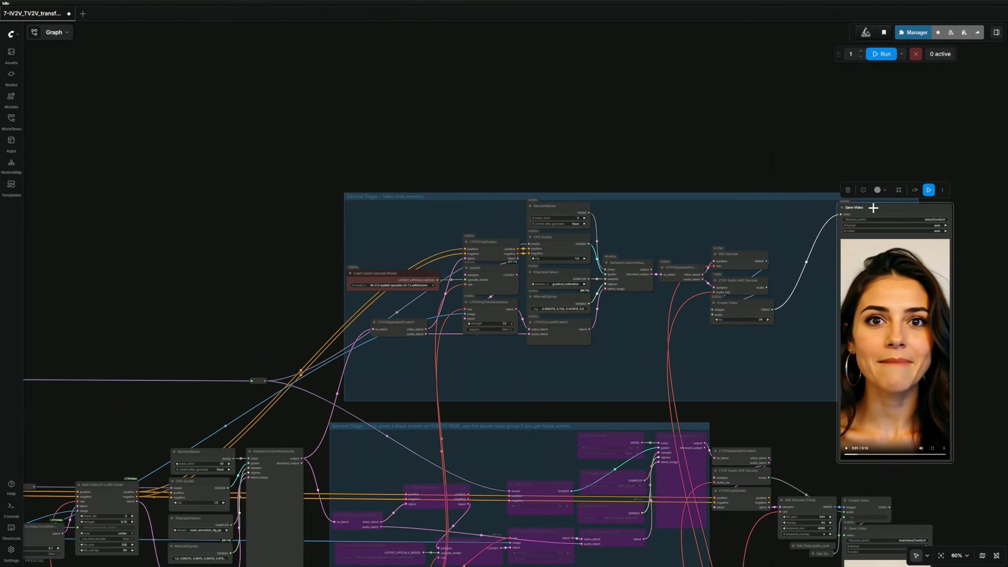
drag(773, 437, 683, 278)
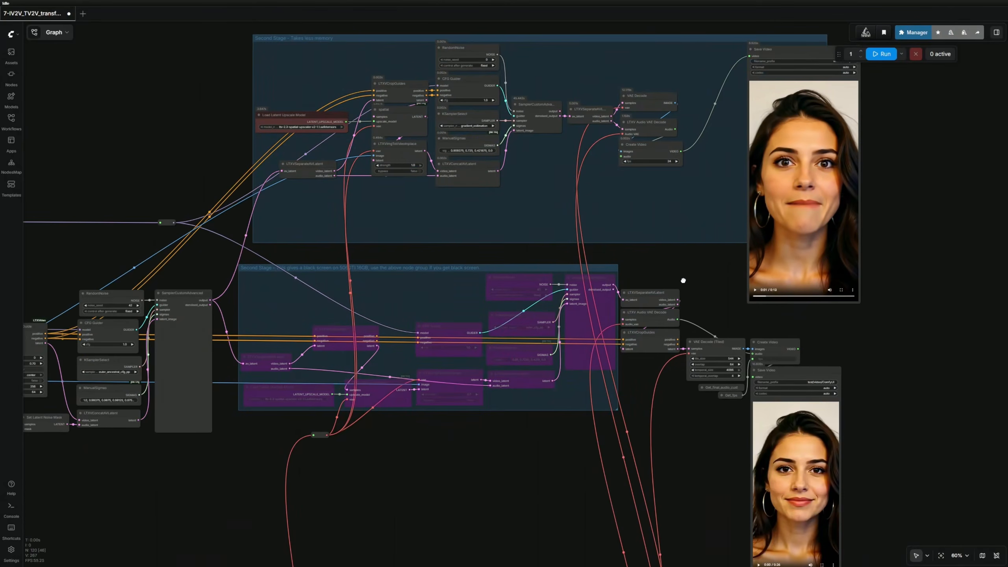
Look over the bypassed group's final decode and save nodes, then return to the sampler and stage groups.
drag(441, 481, 574, 468)
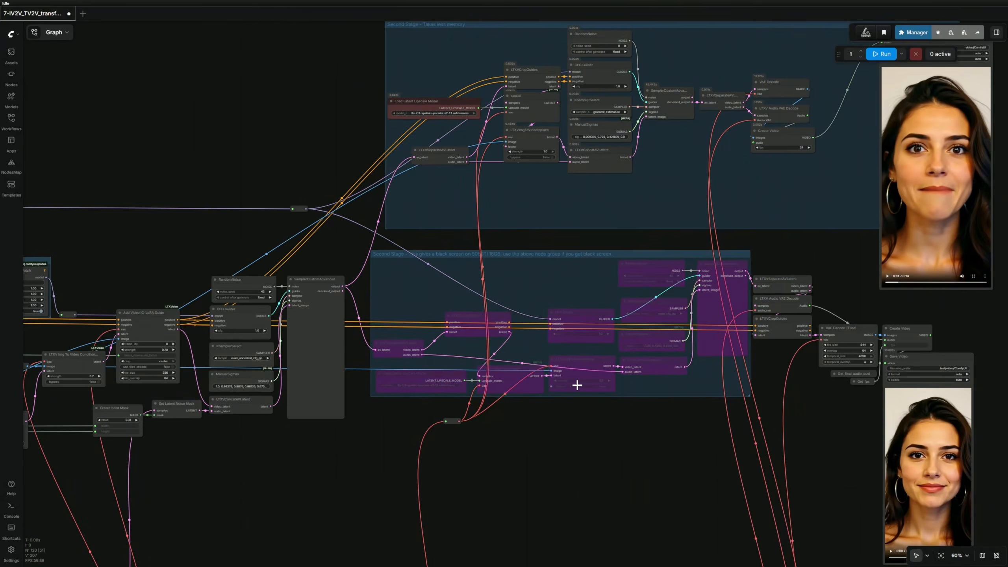
scroll(279, 298, up, 4)
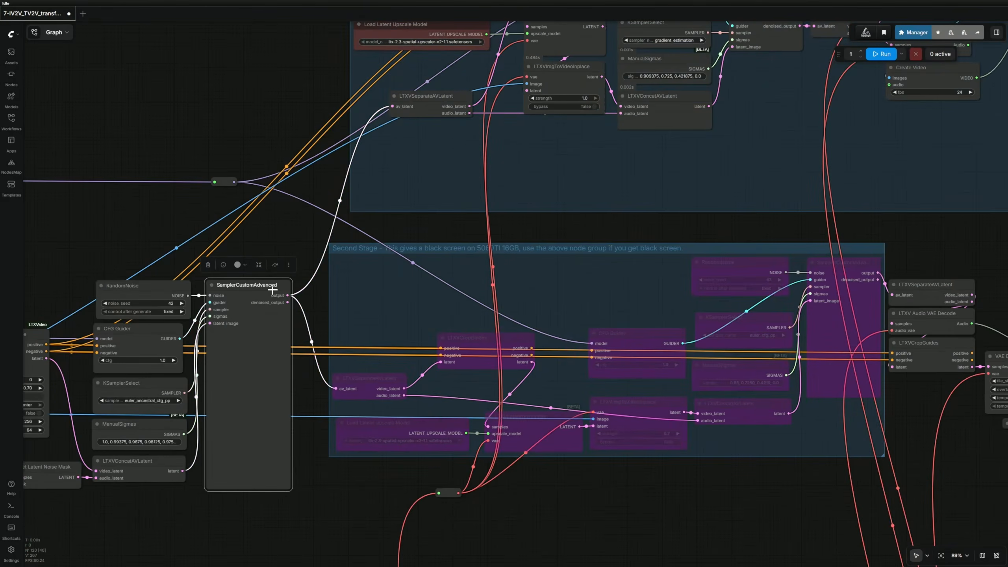
drag(645, 524, 251, 451)
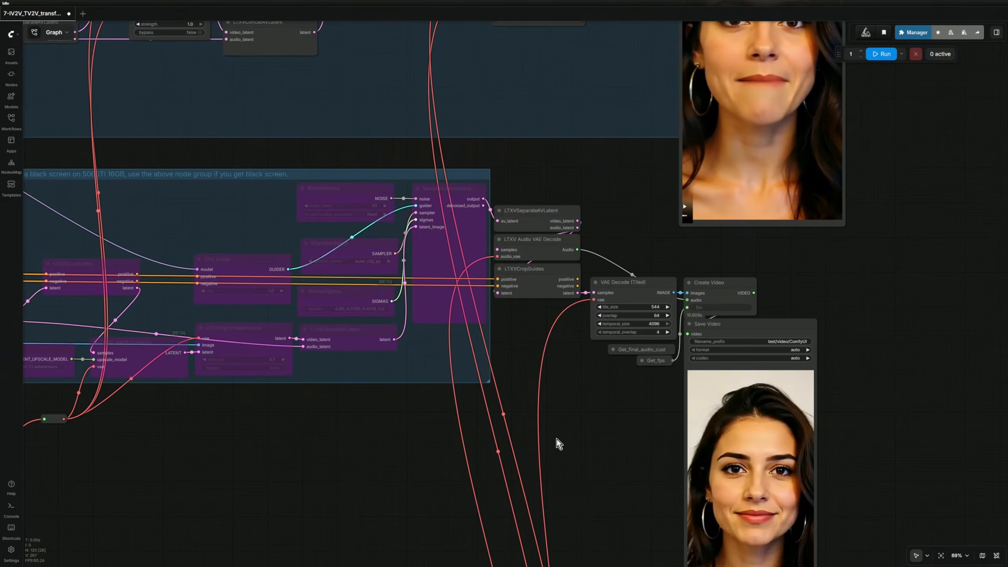
scroll(280, 458, down, 4)
drag(280, 459, 671, 545)
drag(667, 308, 549, 331)
scroll(673, 300, up, 4)
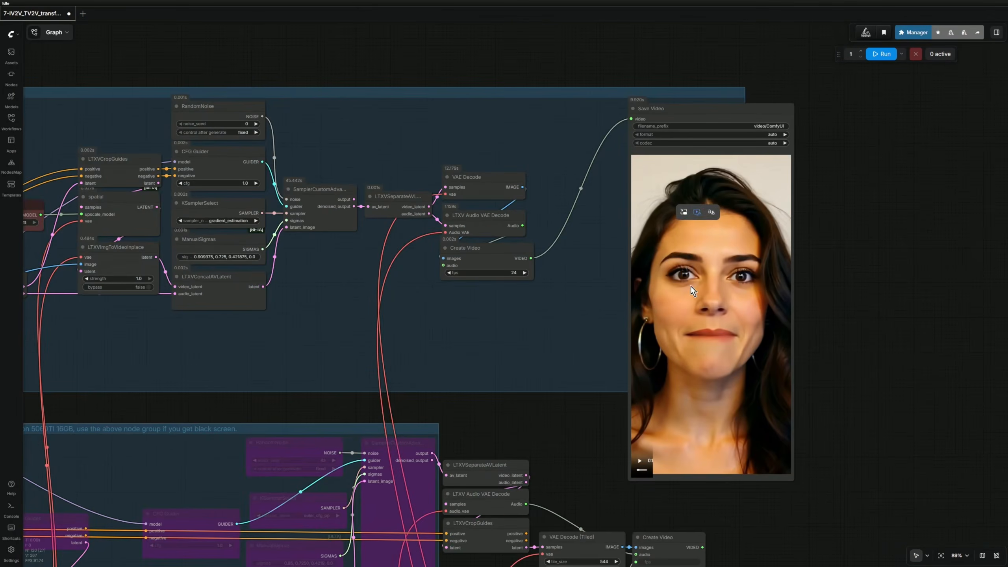
scroll(581, 372, down, 8)
Find the duplicate grey Prompt node and delete it.
drag(576, 394, 786, 261)
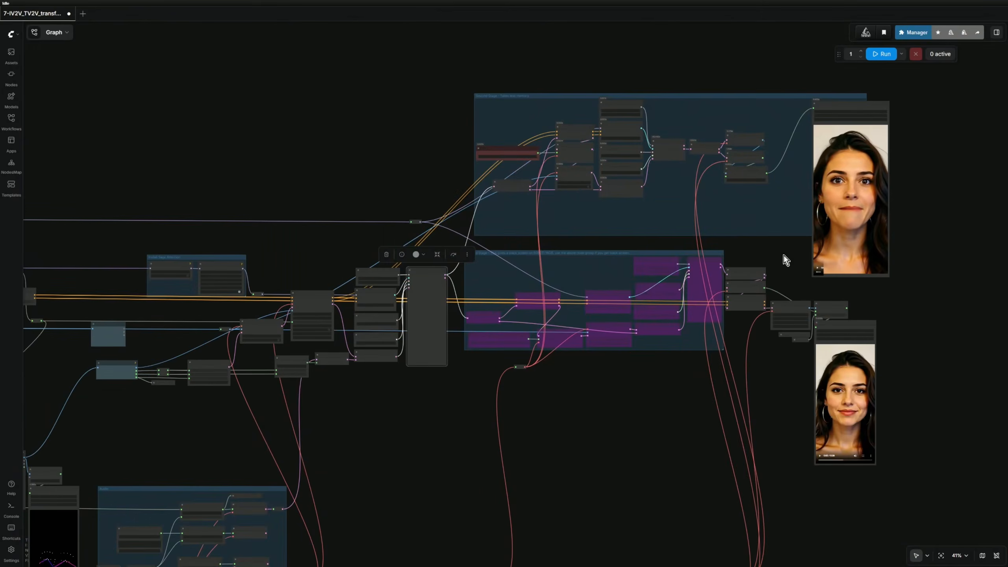
scroll(650, 424, down, 3)
drag(515, 453, 705, 414)
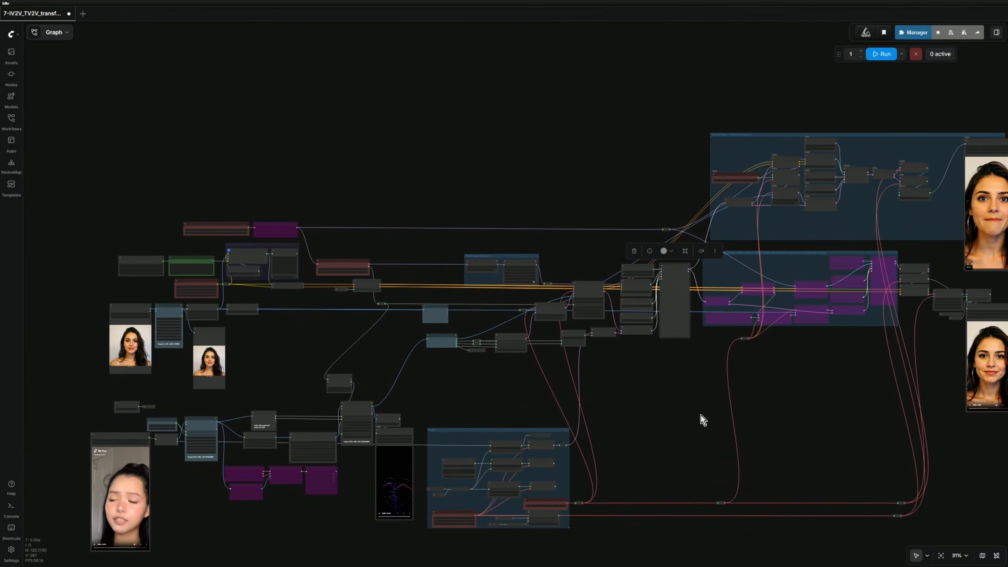
scroll(270, 367, up, 14)
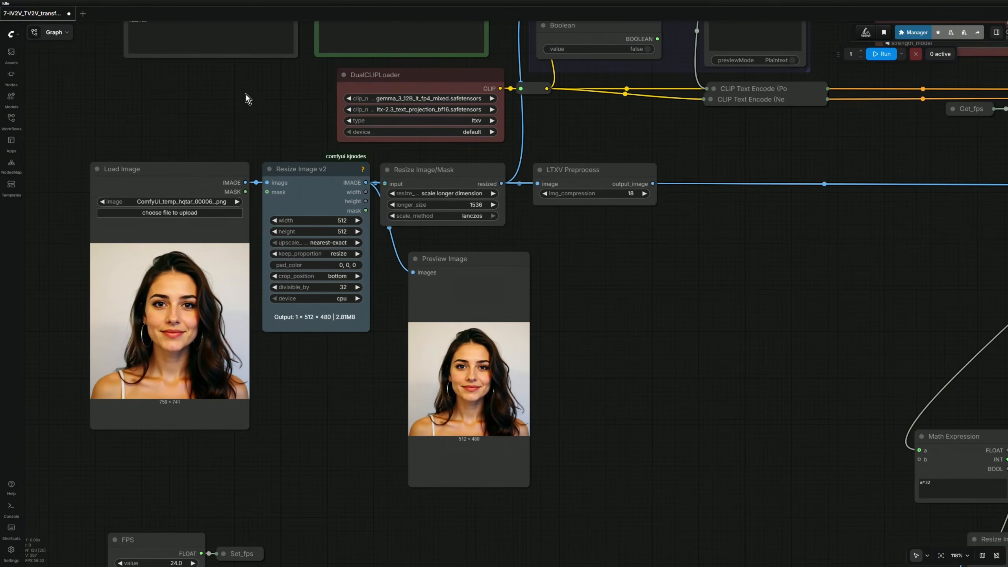
drag(246, 93, 223, 317)
click(149, 194)
key(Delete)
Open the Hugging Face listing of all diffusion model files from the Load Diffusion Model node's note.
drag(313, 184, 187, 245)
scroll(304, 177, up, 5)
click(303, 184)
scroll(274, 180, up, 4)
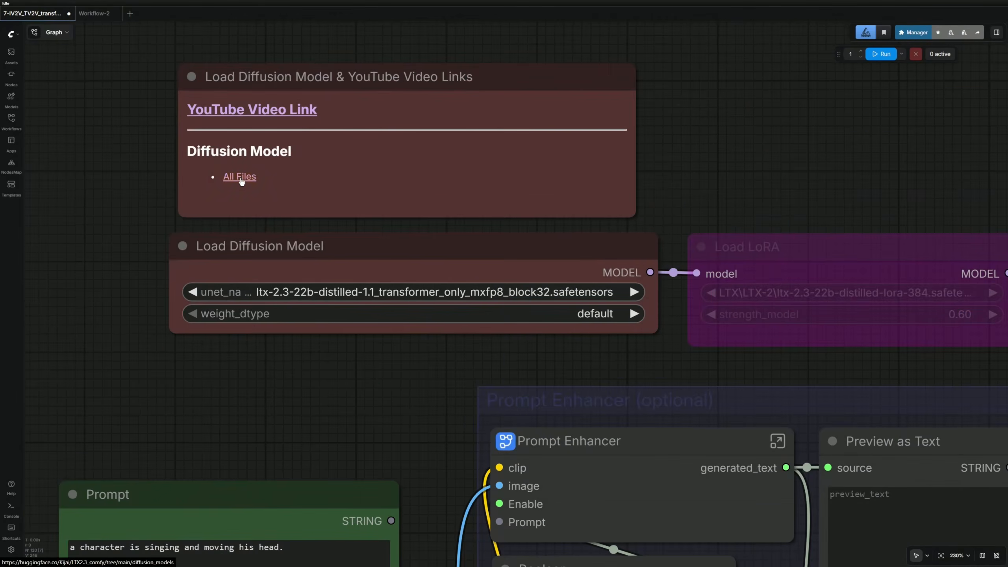
click(240, 177)
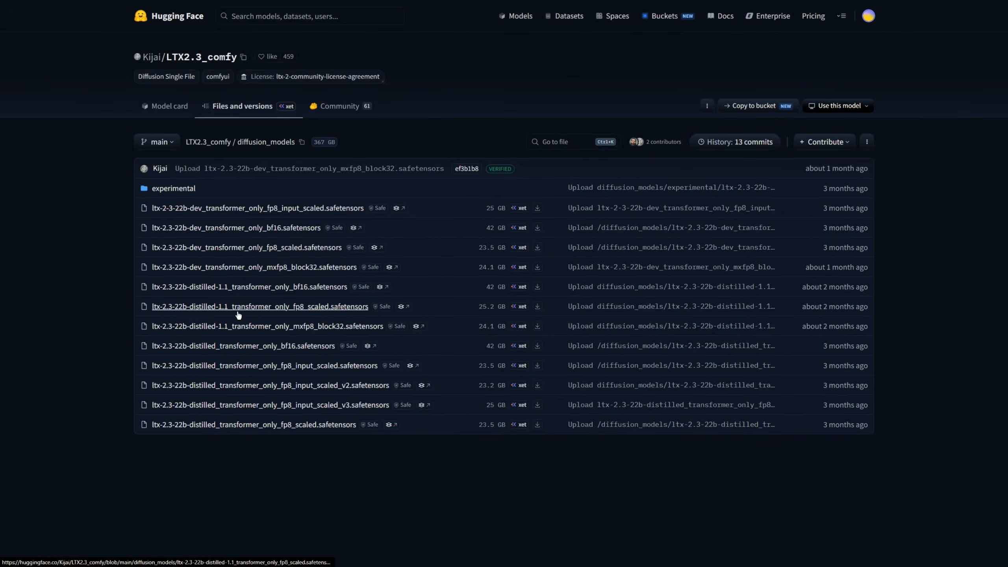
Highlight the distilled 1.1 fp8 scaled model file name in the Hugging Face list.
drag(101, 299, 350, 320)
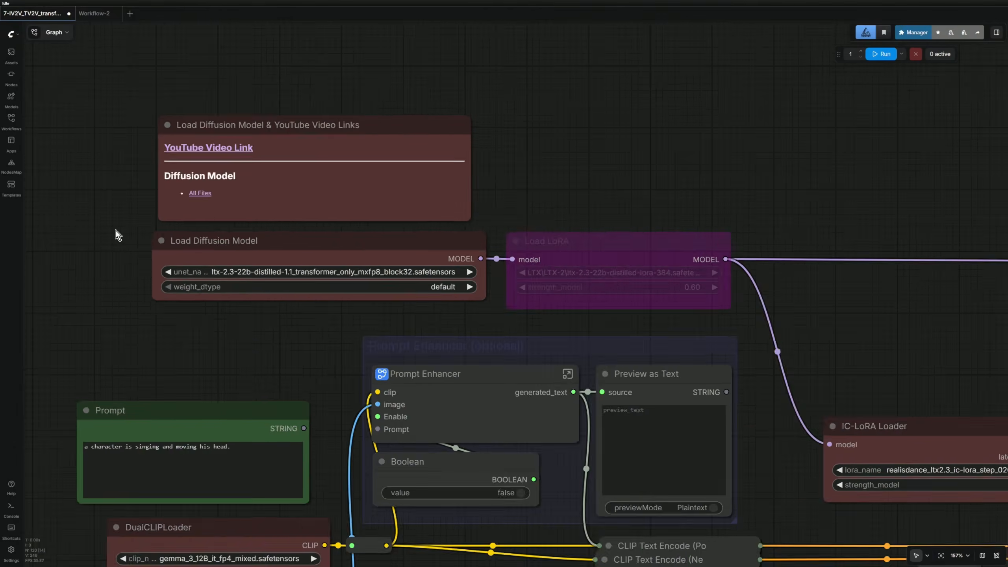
Check the Load LoRA and IC-LoRA Loader nodes, then open the realisdance IC-LoRA download page.
scroll(506, 259, right, 3)
click(477, 237)
scroll(466, 286, up, 5)
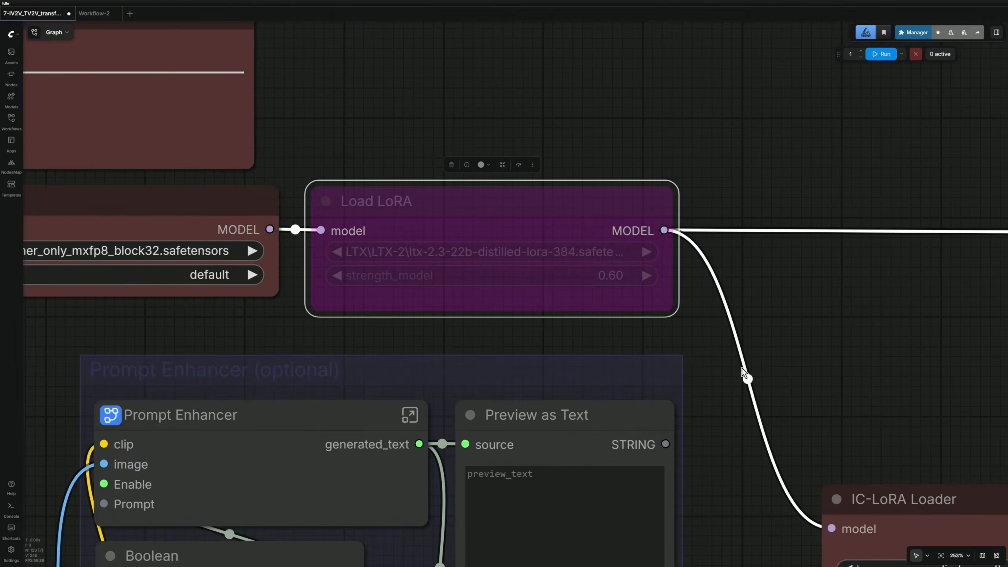
scroll(746, 366, down, 4)
drag(785, 381, 346, 208)
scroll(488, 381, up, 5)
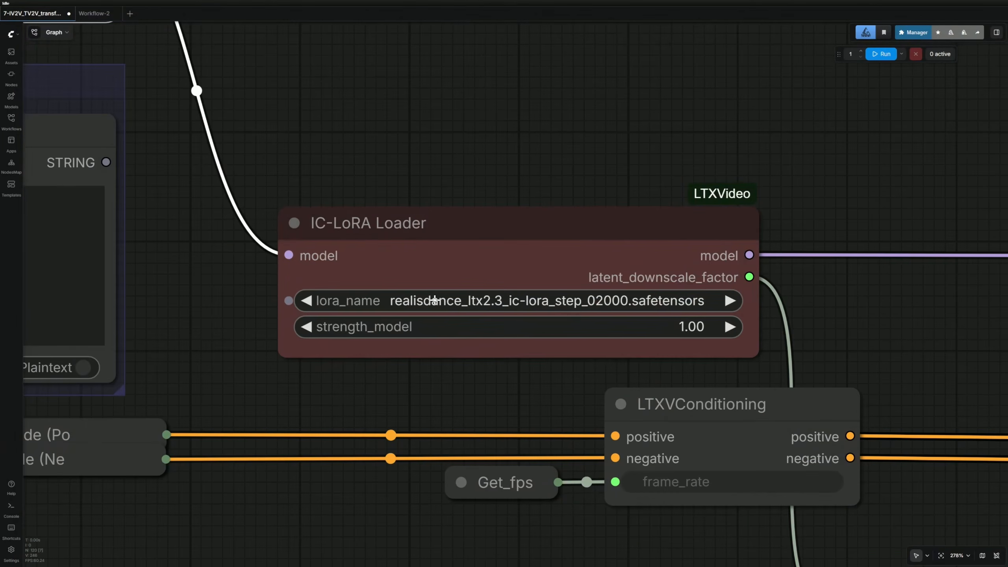
scroll(435, 300, up, 3)
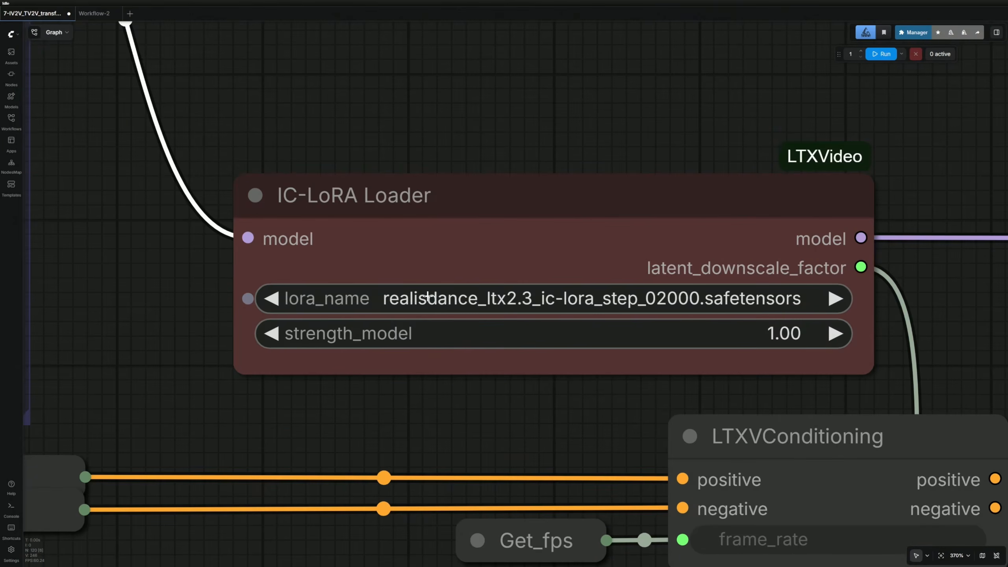
scroll(459, 353, down, 4)
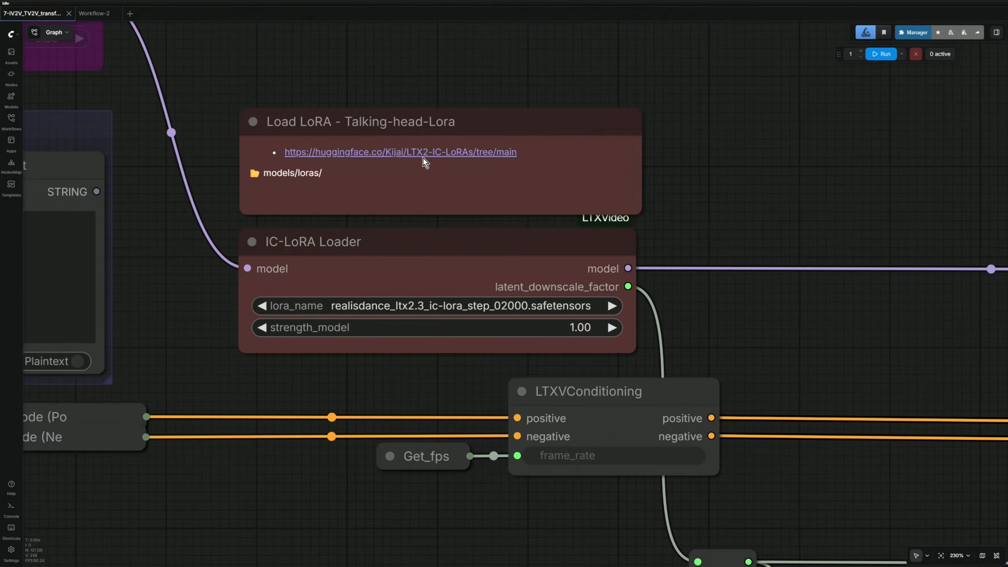
click(429, 151)
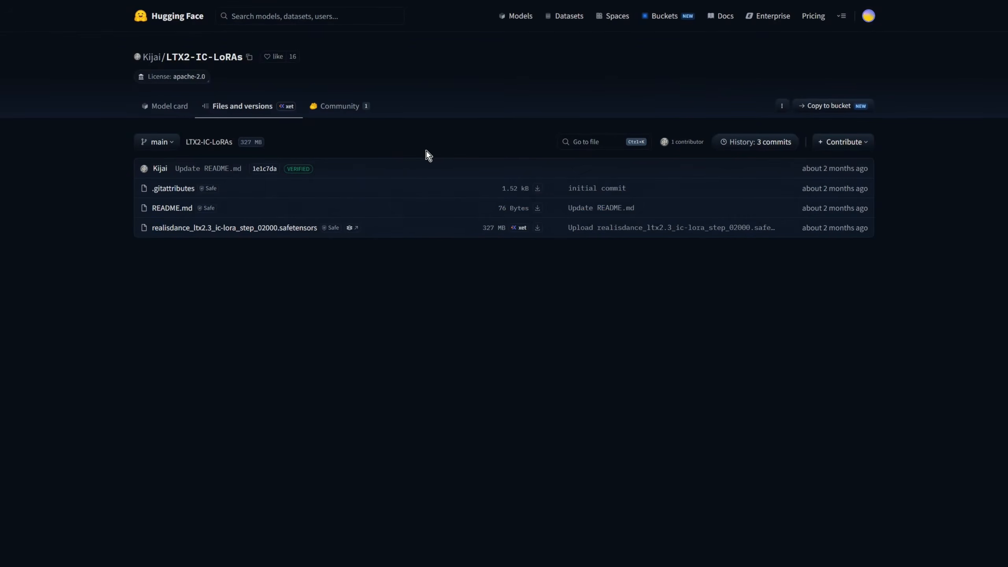
Highlight realisdance_ltx2.3_ic-lora_step_02000.safetensors in the LTX2-IC-LoRAs file list.
drag(152, 227, 514, 239)
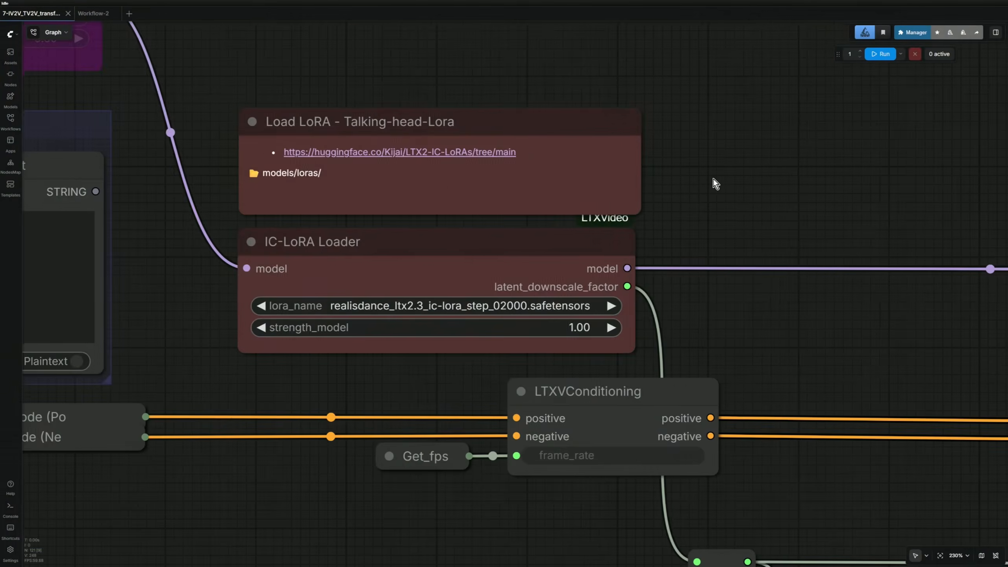
scroll(715, 180, down, 5)
Connect Prompt's STRING output to the Prompt Enhancer's Prompt input, leaving its Boolean false.
scroll(401, 196, up, 8)
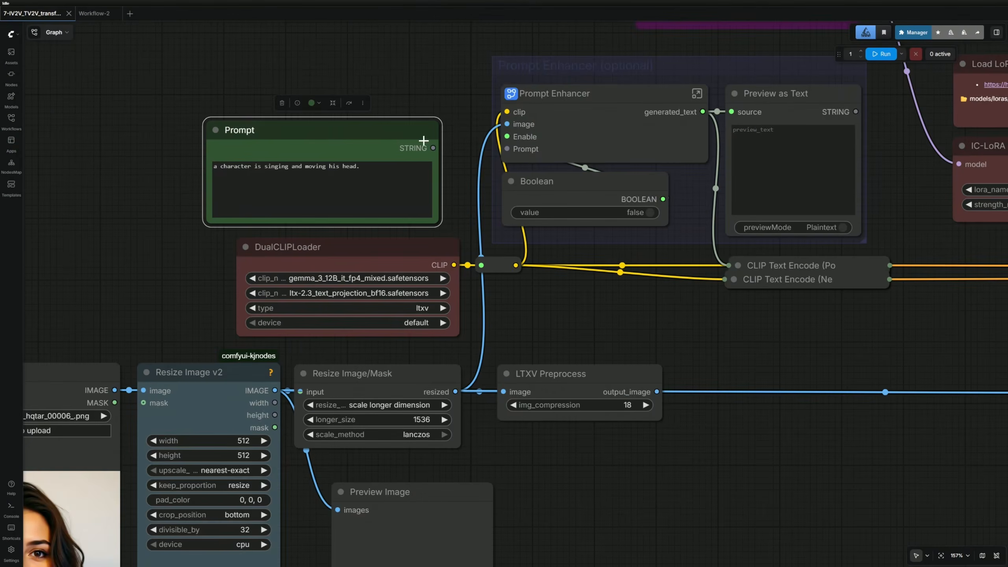
drag(433, 148, 612, 116)
click(613, 116)
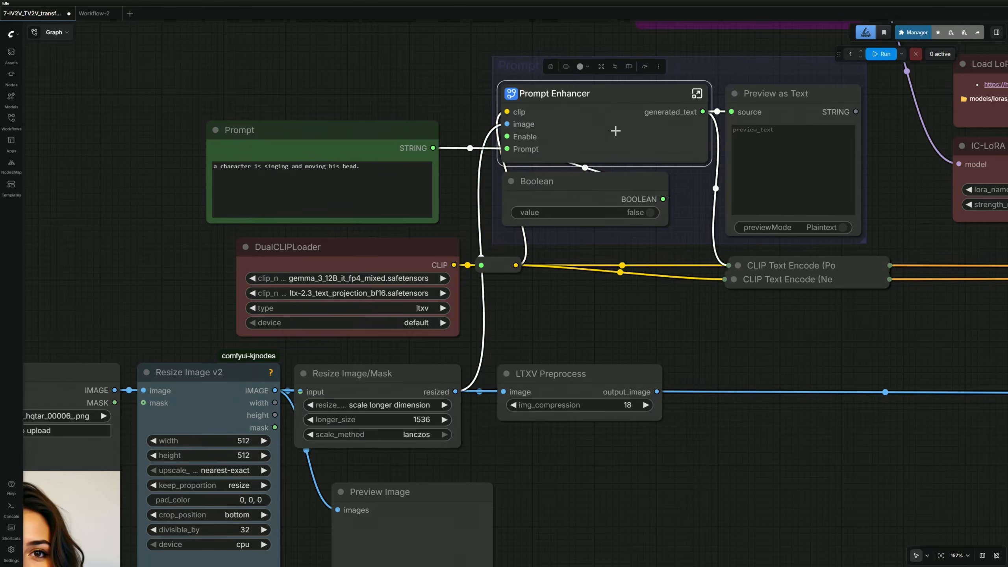
click(650, 212)
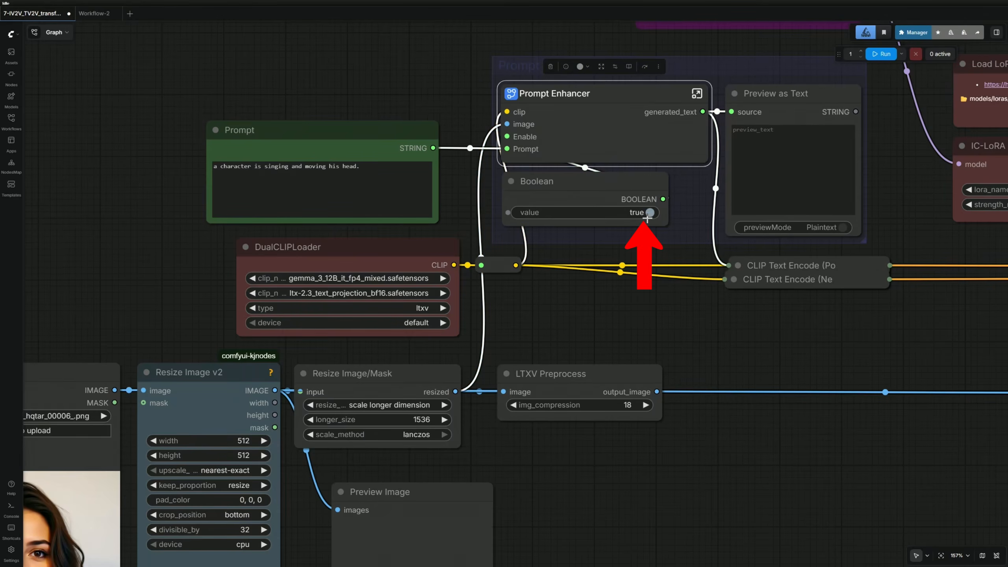
click(649, 214)
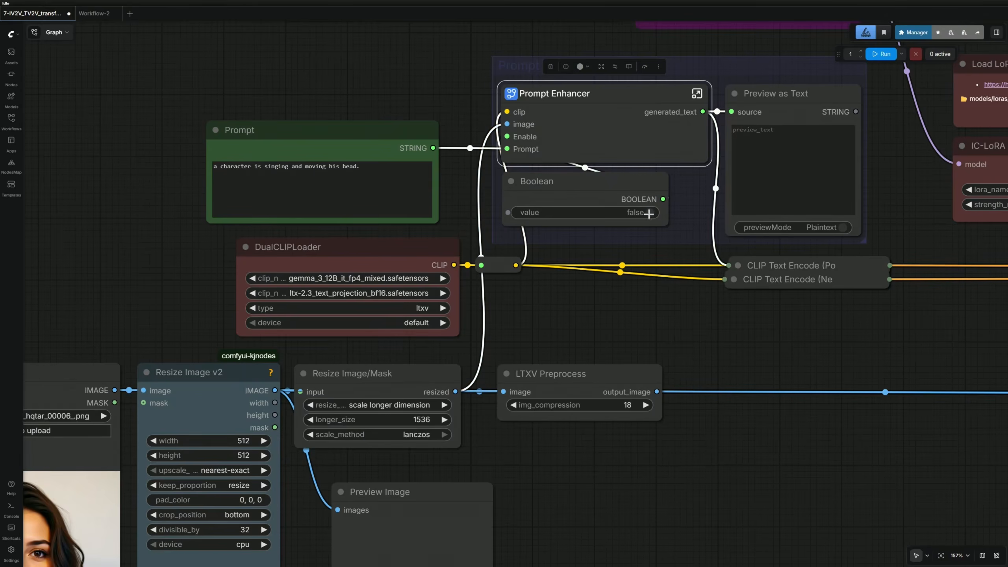
click(781, 119)
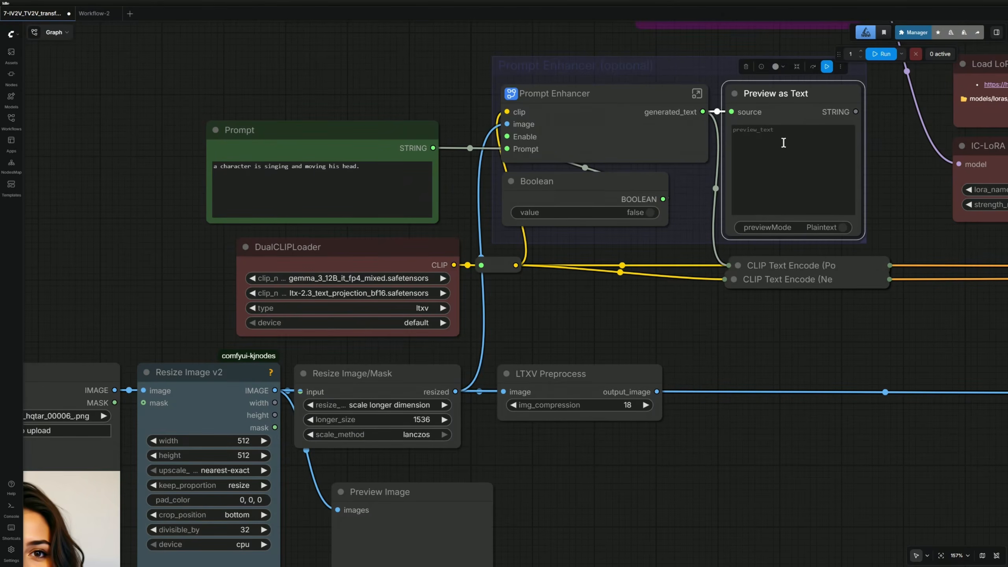
click(760, 262)
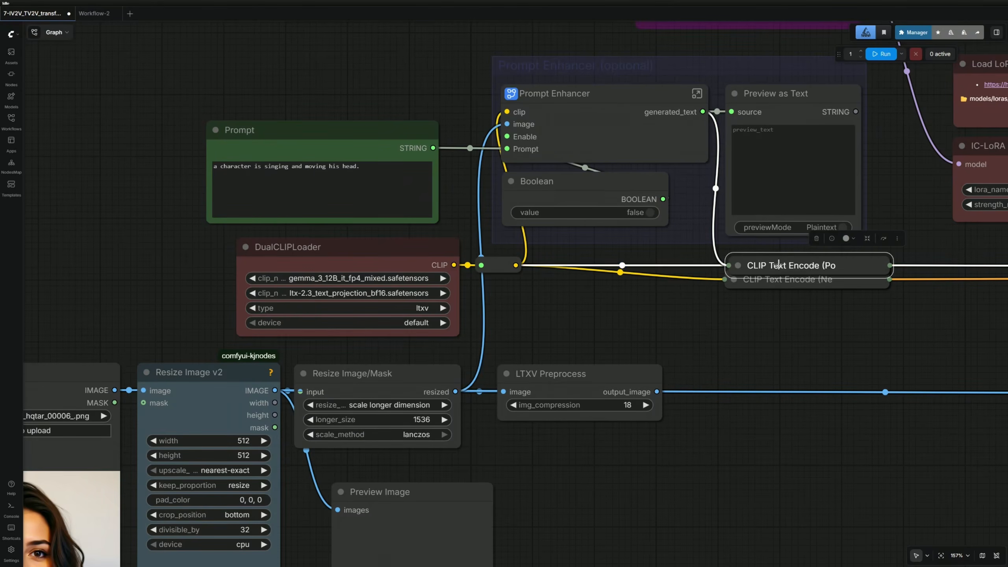
click(657, 228)
Place the DualCLIPLoader model-links note beside the loader.
scroll(256, 299, up, 5)
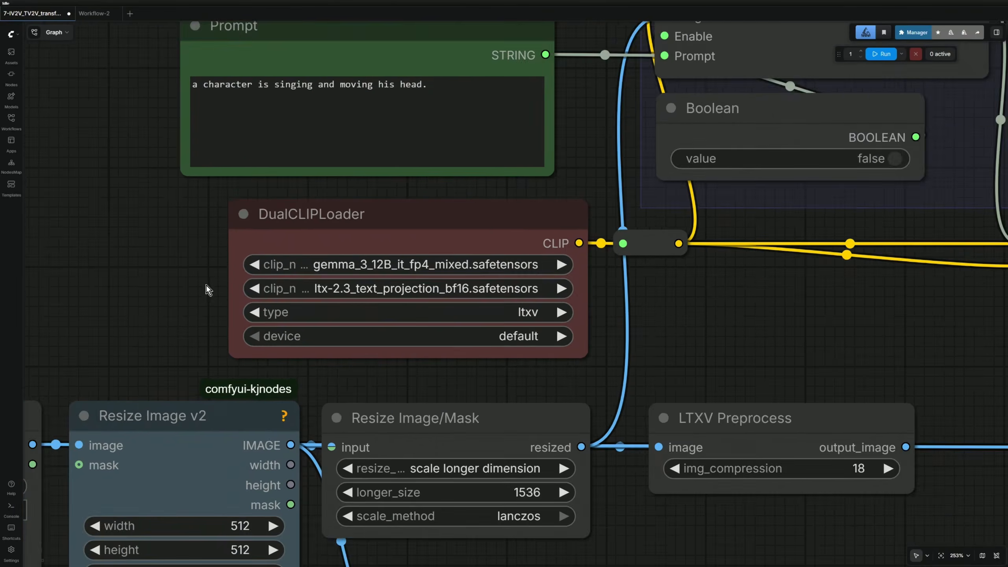
scroll(207, 285, up, 2)
drag(184, 270, 140, 263)
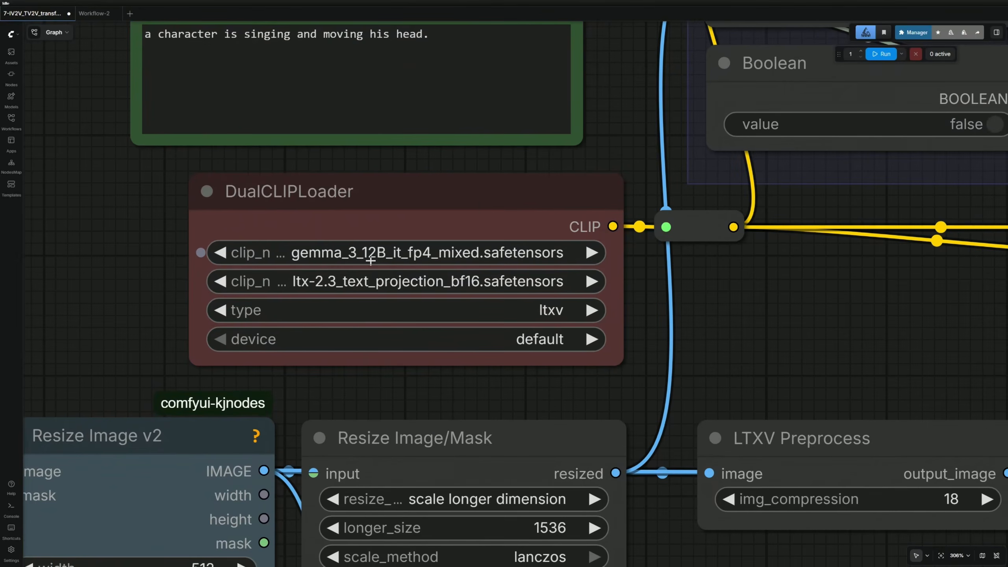
scroll(370, 260, down, 2)
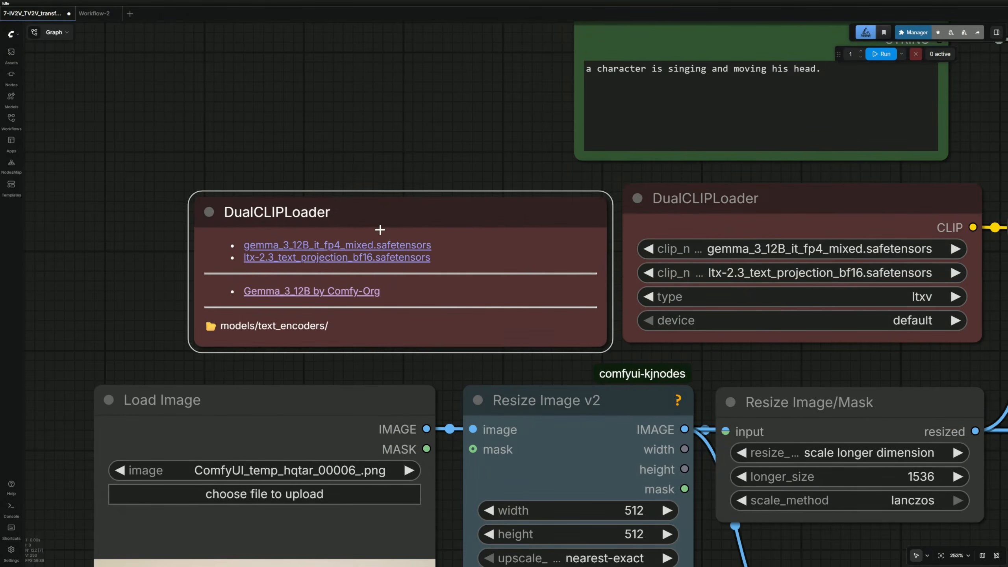
drag(380, 230, 397, 228)
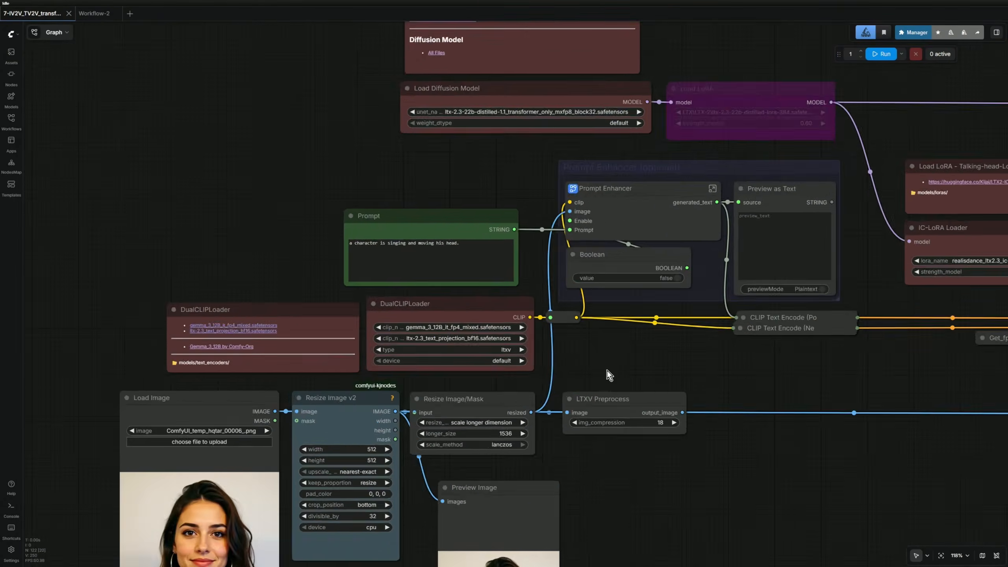
drag(607, 371, 612, 148)
scroll(443, 376, up, 1)
scroll(281, 388, up, 1)
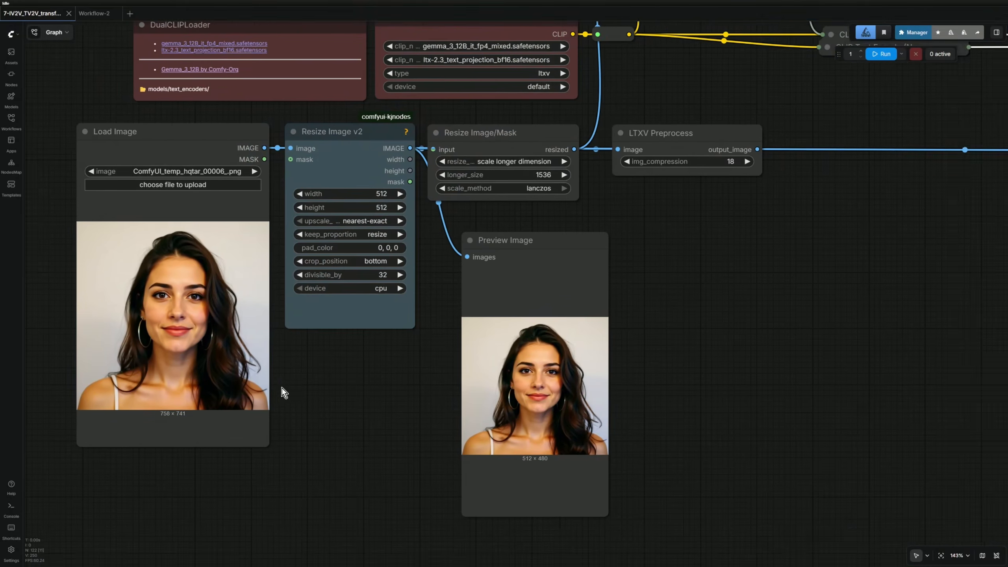
drag(282, 388, 341, 407)
click(224, 151)
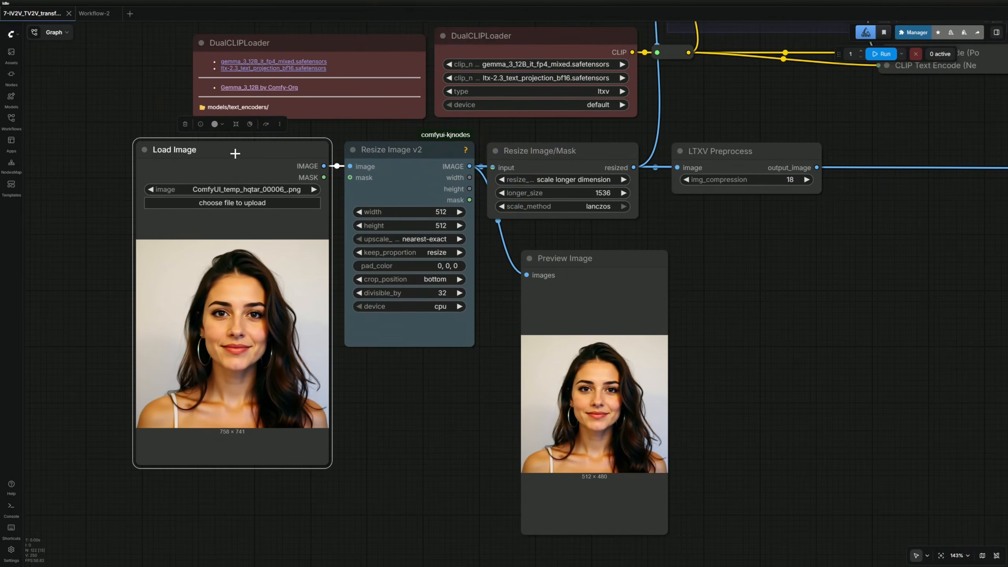
click(431, 158)
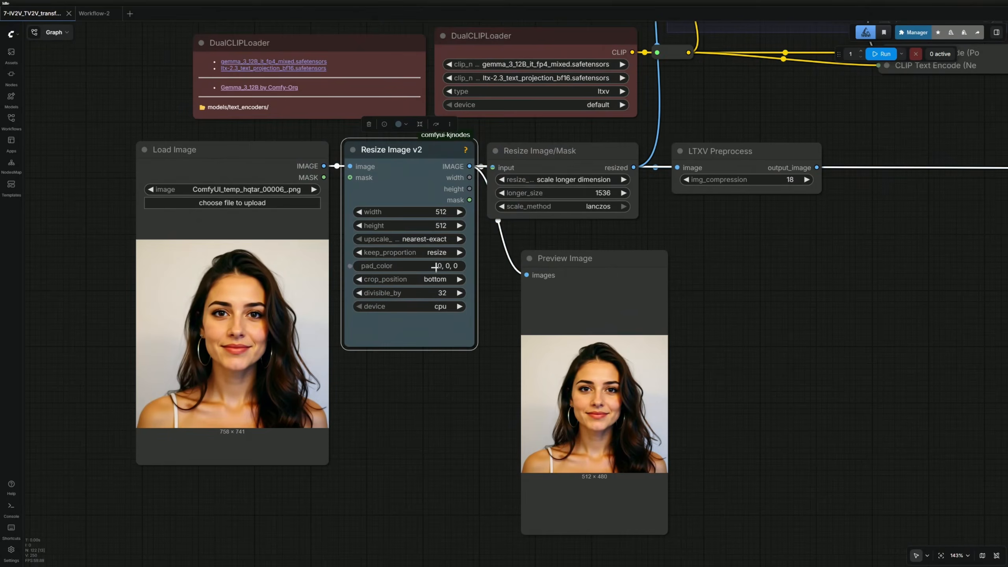
scroll(437, 252, up, 4)
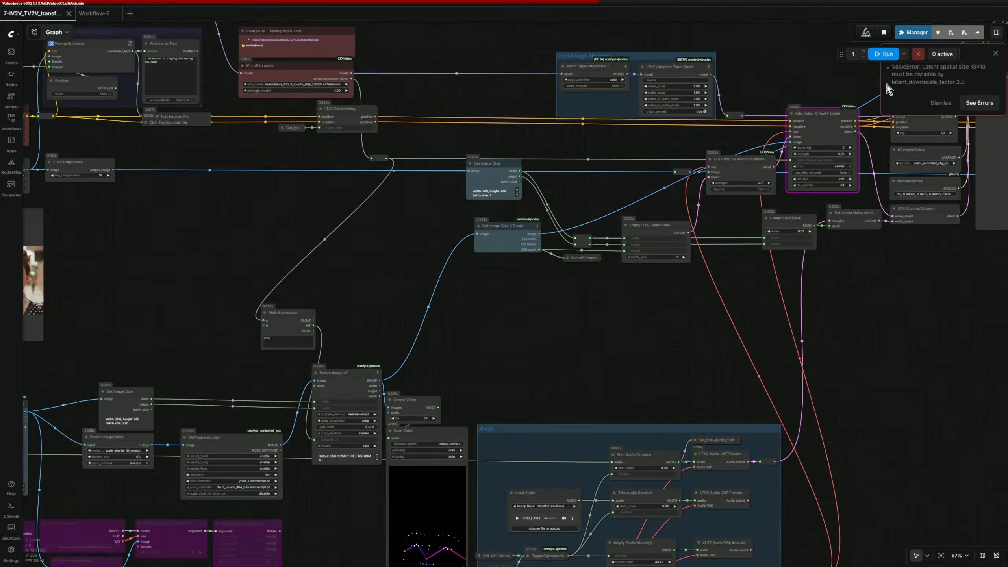
drag(891, 82, 965, 81)
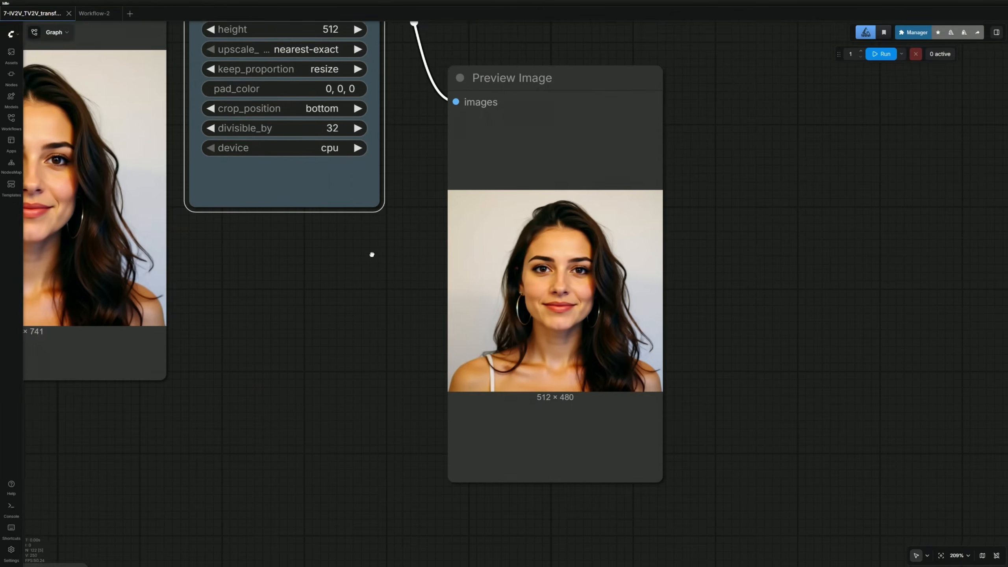
scroll(531, 425, up, 4)
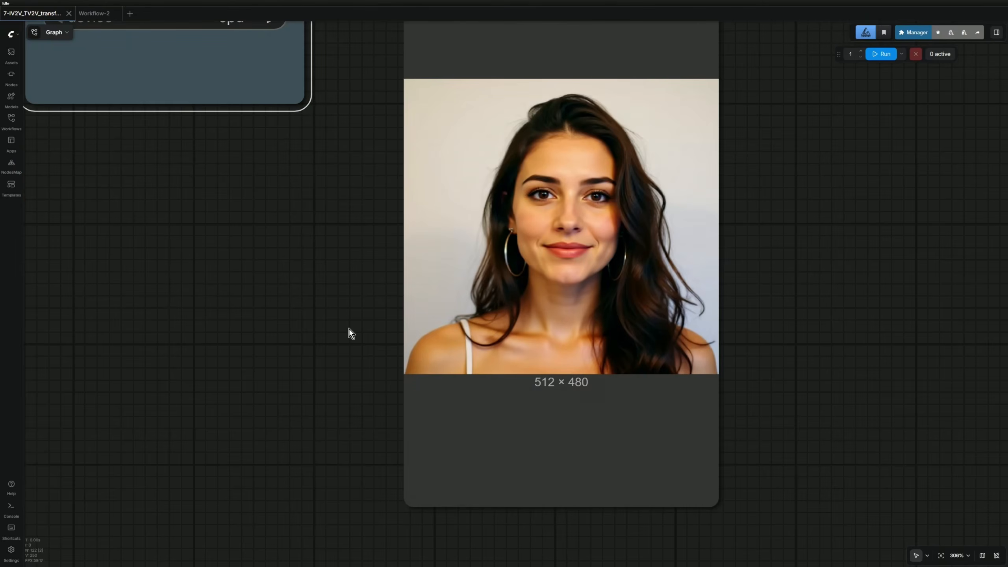
drag(302, 294, 400, 447)
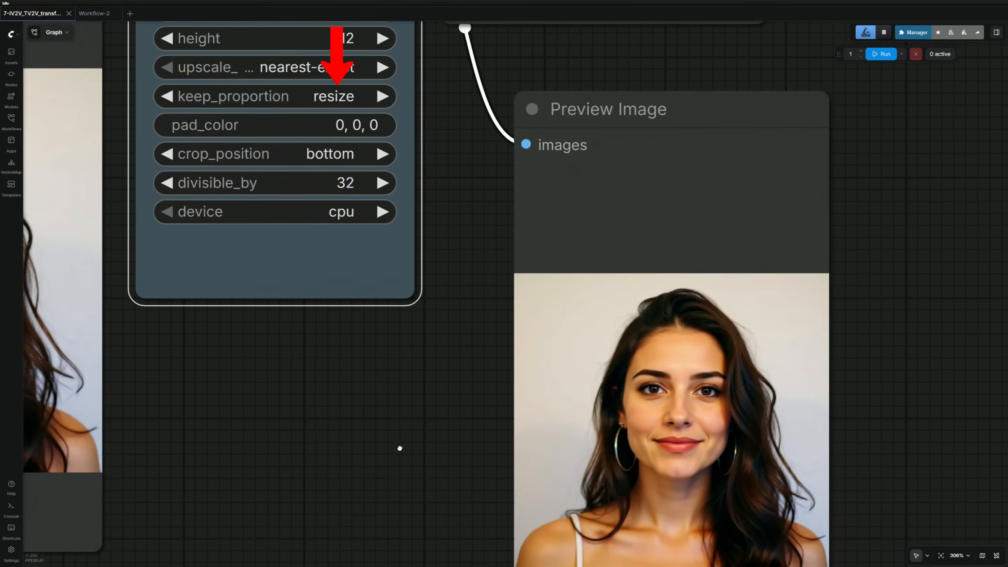
scroll(400, 448, down, 10)
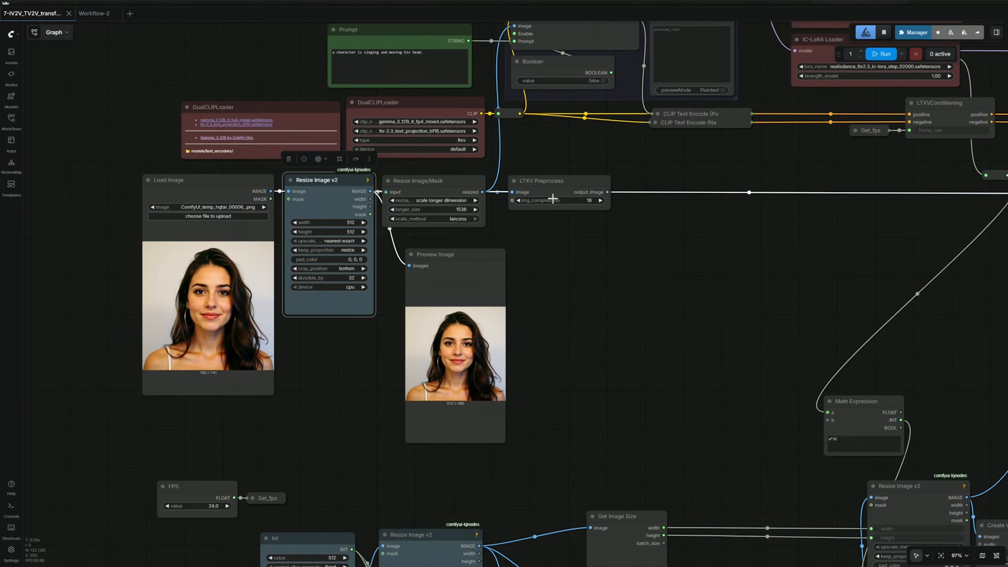
click(560, 185)
scroll(631, 250, down, 4)
drag(693, 252, 774, 119)
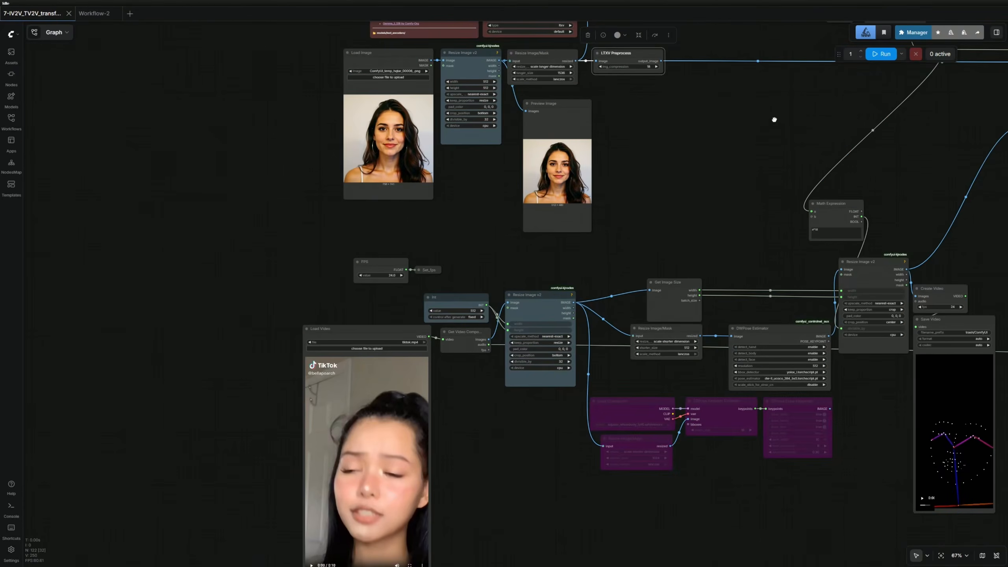
drag(637, 237, 724, 94)
scroll(599, 171, up, 10)
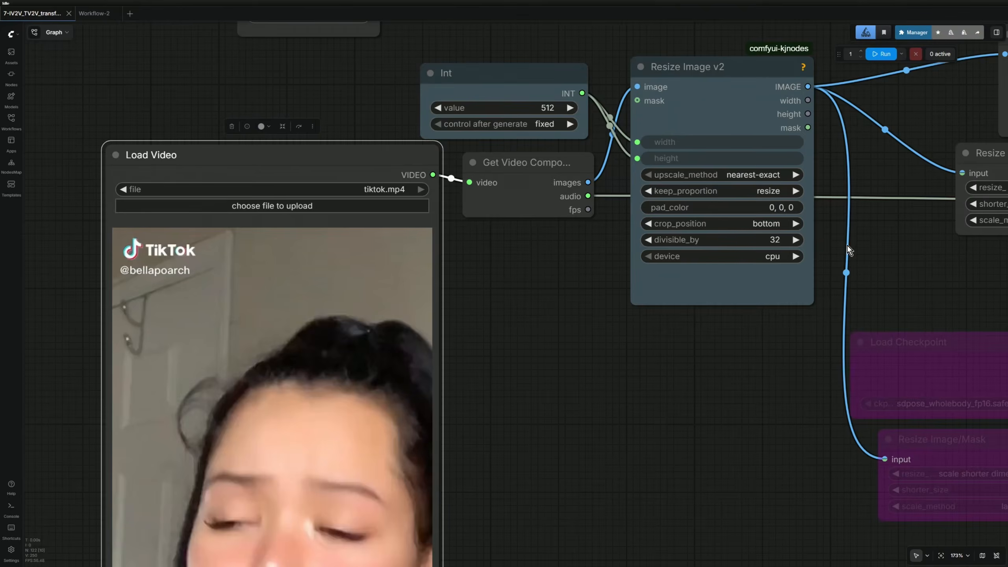
drag(854, 278, 548, 317)
click(429, 106)
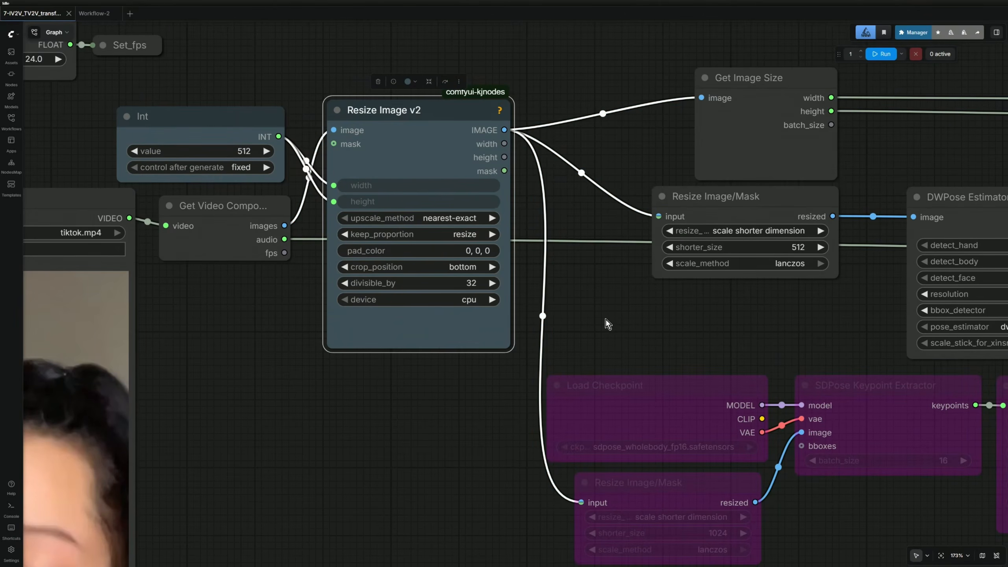
scroll(605, 321, down, 2)
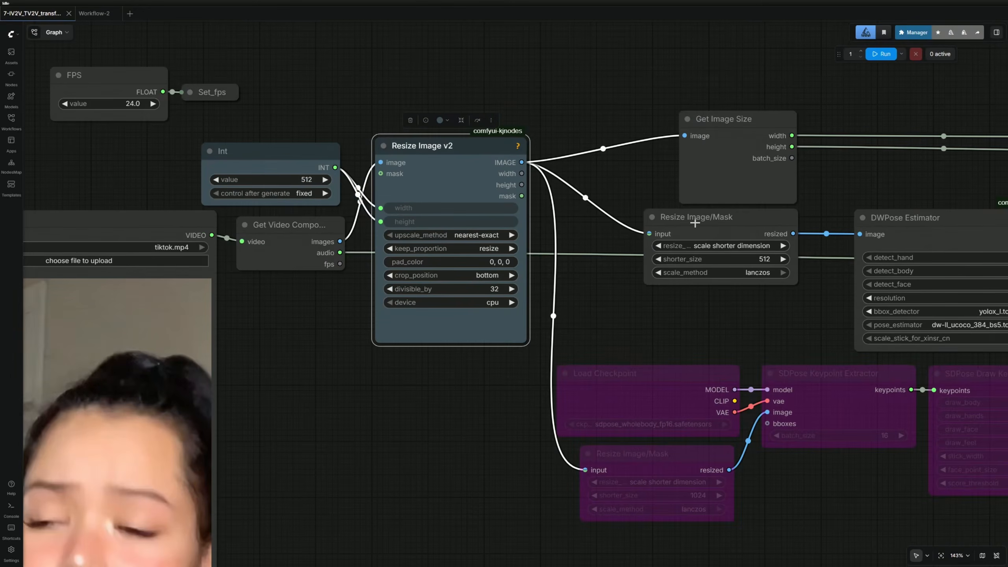
drag(606, 321, 382, 325)
click(643, 225)
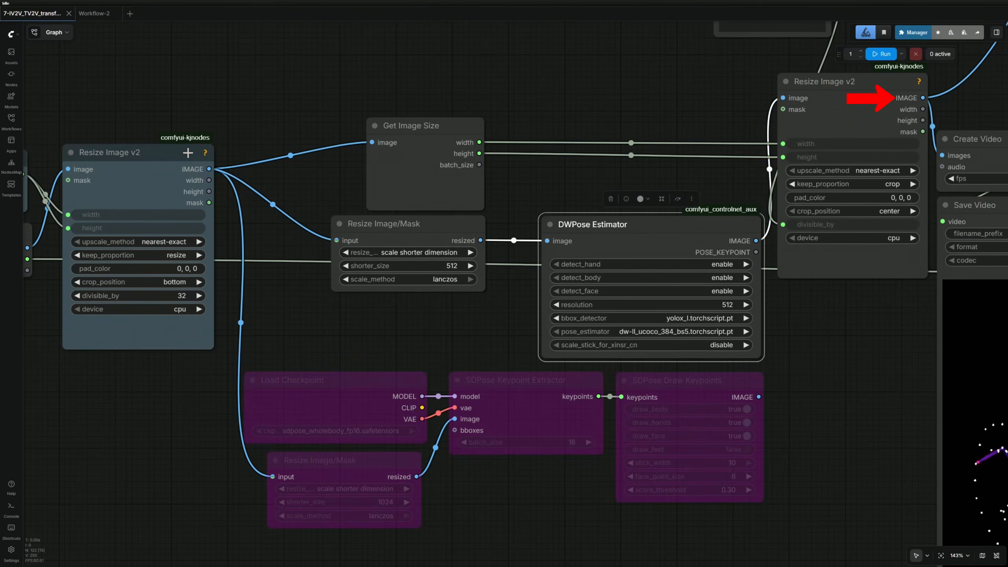
click(188, 153)
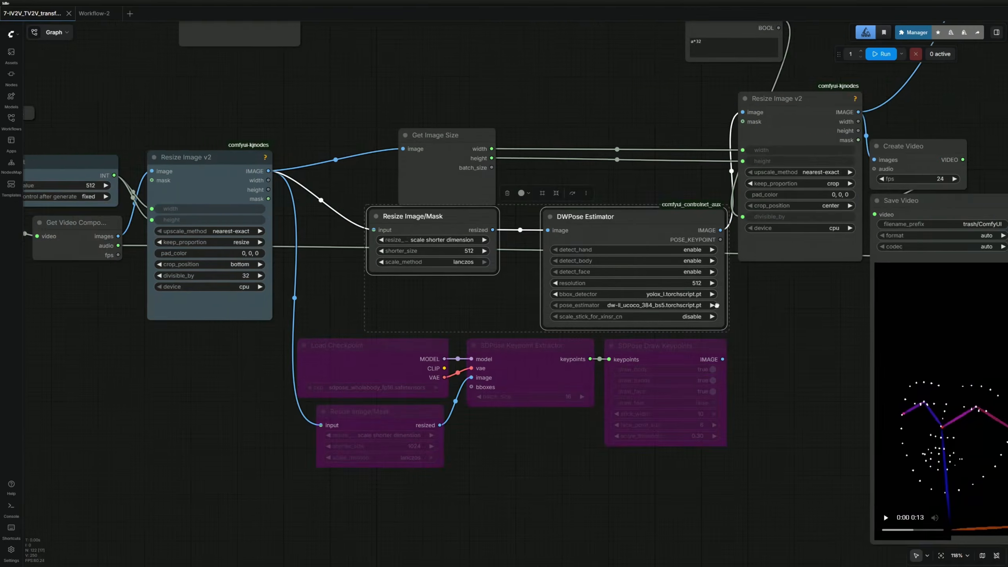
drag(758, 304, 495, 281)
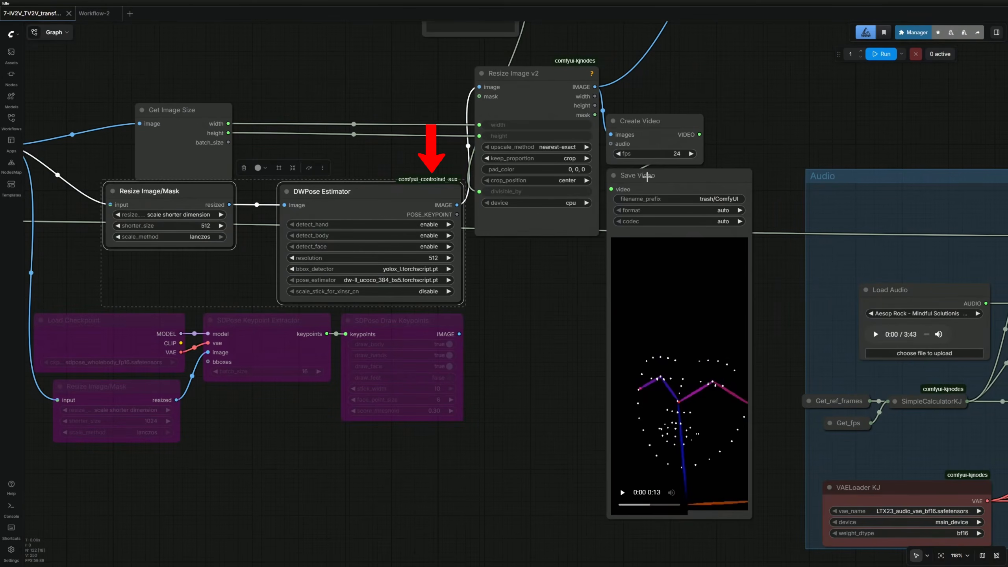
click(644, 176)
drag(578, 333, 799, 237)
Select the four bypassed SDPose nodes and re-enable the SDPose Load Checkpoint node.
scroll(492, 348, up, 4)
drag(301, 332, 811, 187)
click(284, 160)
scroll(261, 229, up, 5)
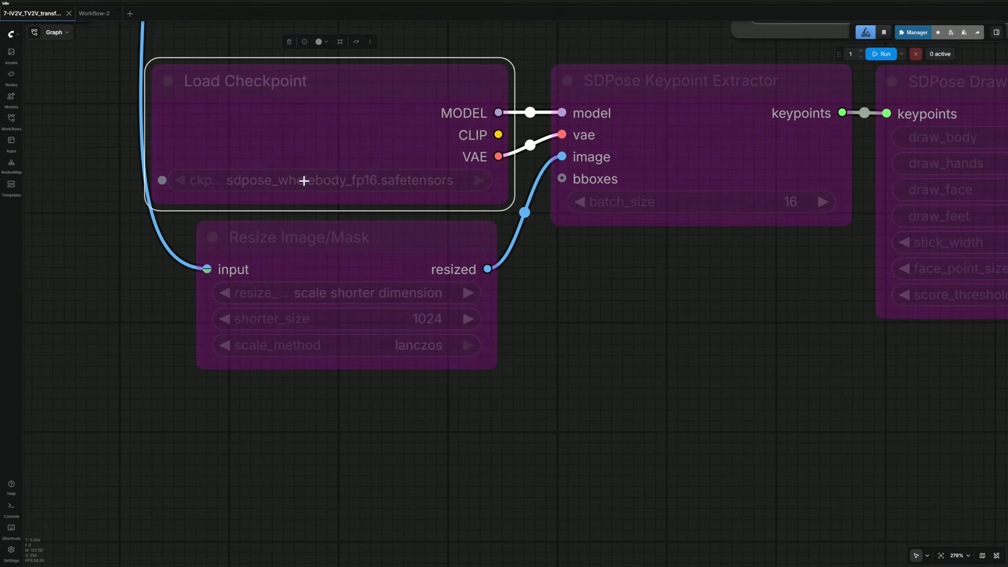
click(358, 44)
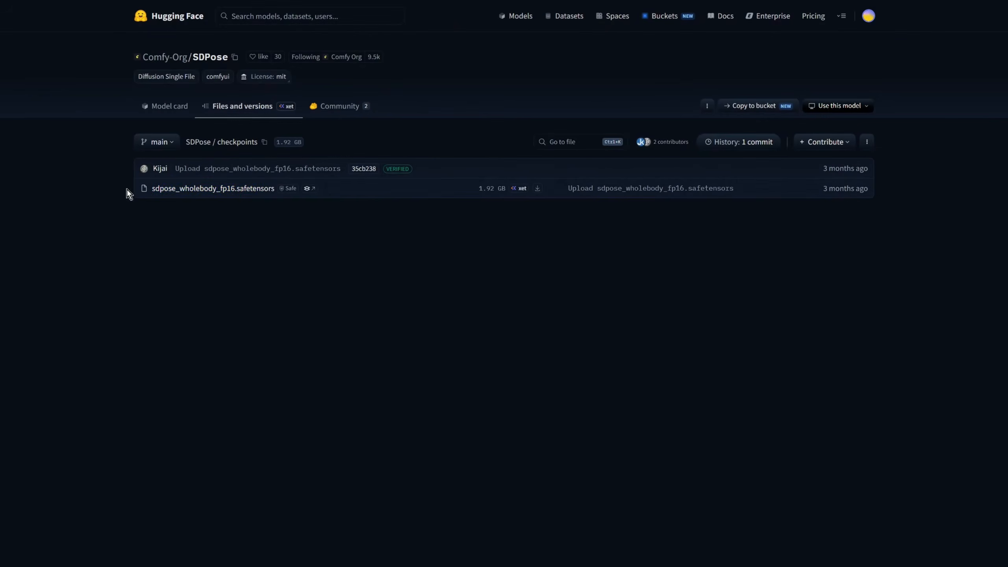
drag(127, 189, 539, 179)
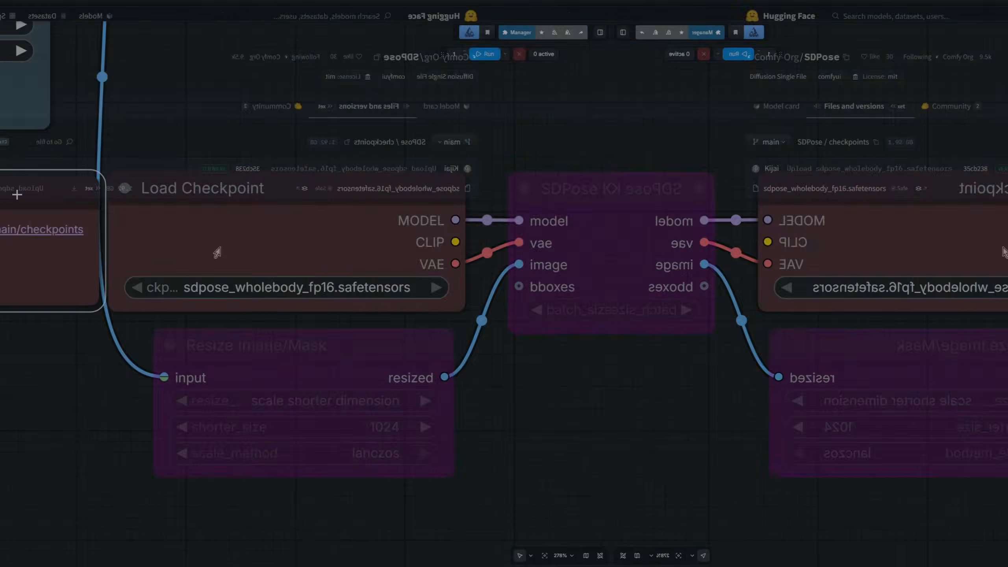
click(403, 195)
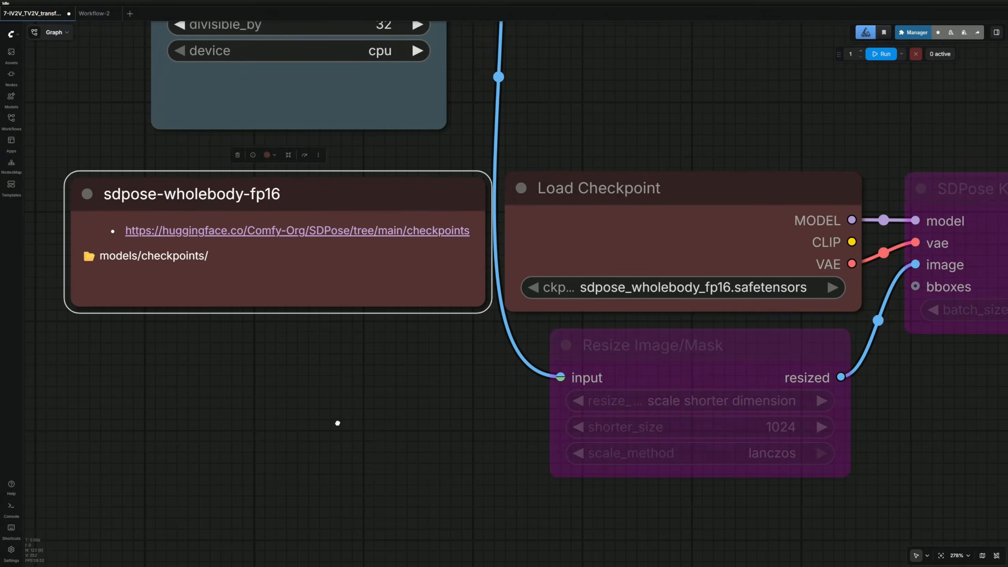
scroll(338, 424, down, 8)
scroll(551, 427, up, 3)
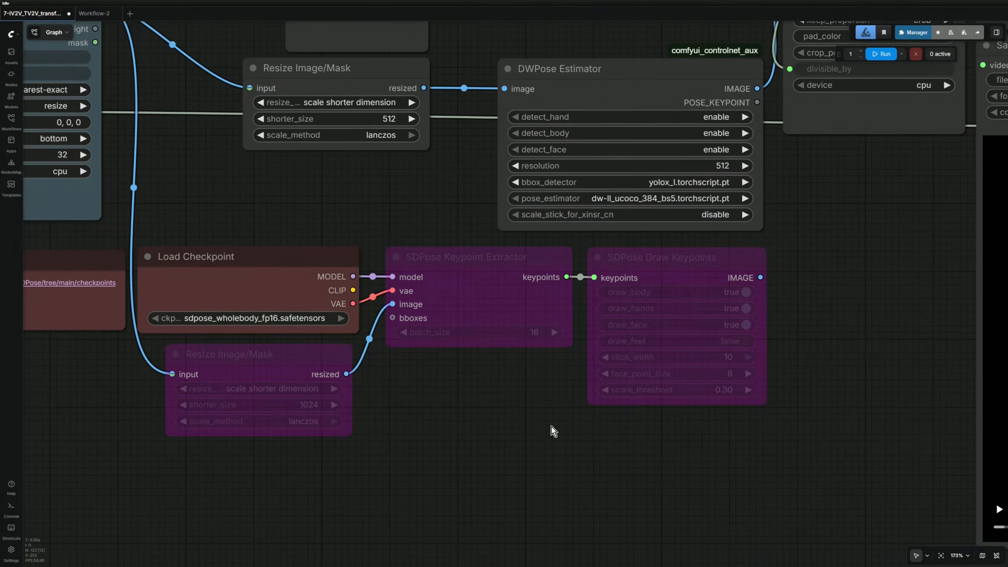
Link SDPose Draw Keypoints images into Resize Image v2 and play the pose skeleton preview.
click(704, 256)
scroll(715, 260, down, 3)
mouse_move(746, 272)
mouse_down()
mouse_move(697, 344)
mouse_move(654, 375)
mouse_up()
drag(654, 375, 677, 99)
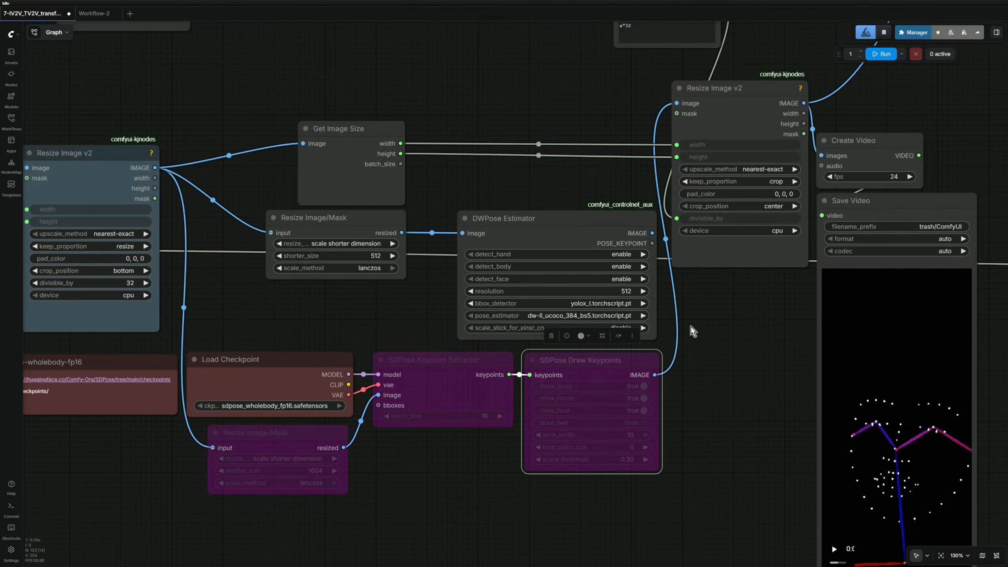
drag(691, 326, 532, 406)
scroll(532, 405, down, 3)
drag(648, 315, 648, 316)
drag(648, 316, 677, 319)
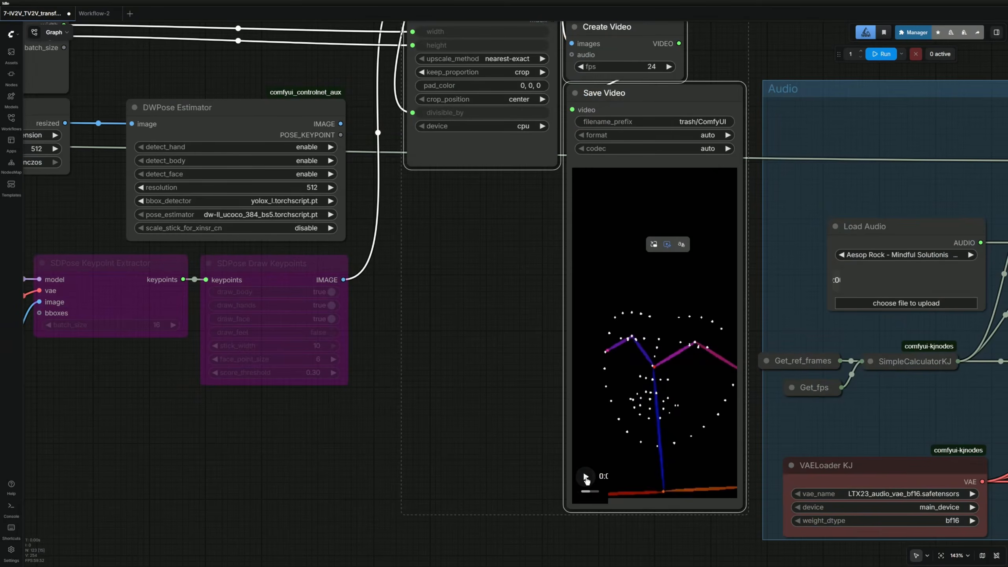
click(586, 477)
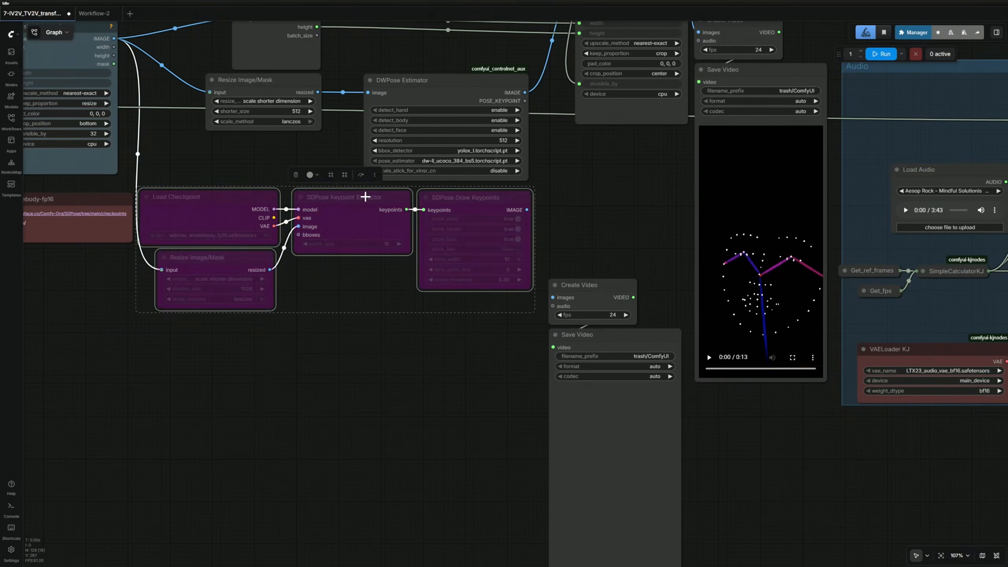
Re-enable the remaining SDPose nodes, feed their keypoint images into the new Create Video, and check the run time.
click(361, 175)
drag(526, 209, 551, 296)
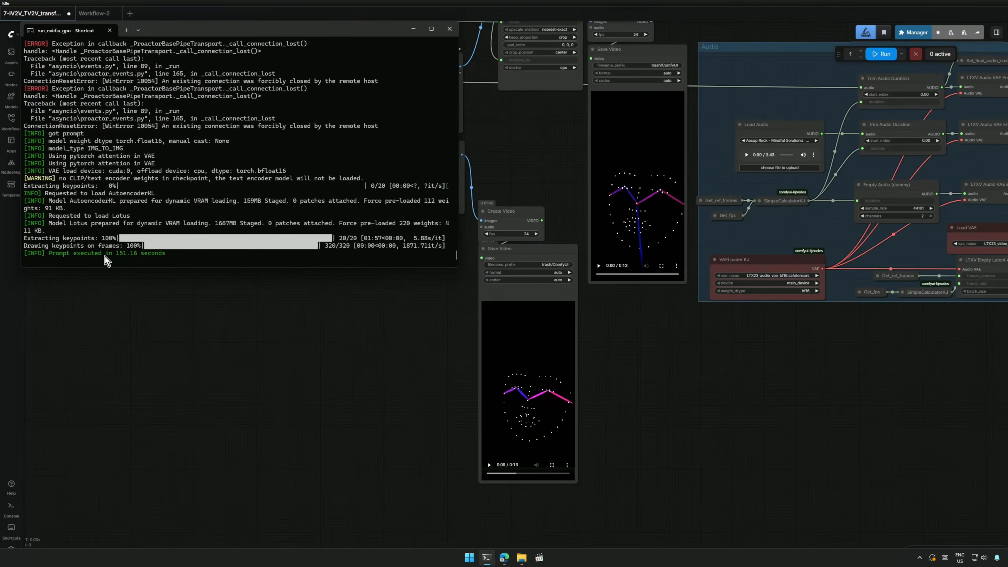
drag(104, 254, 161, 256)
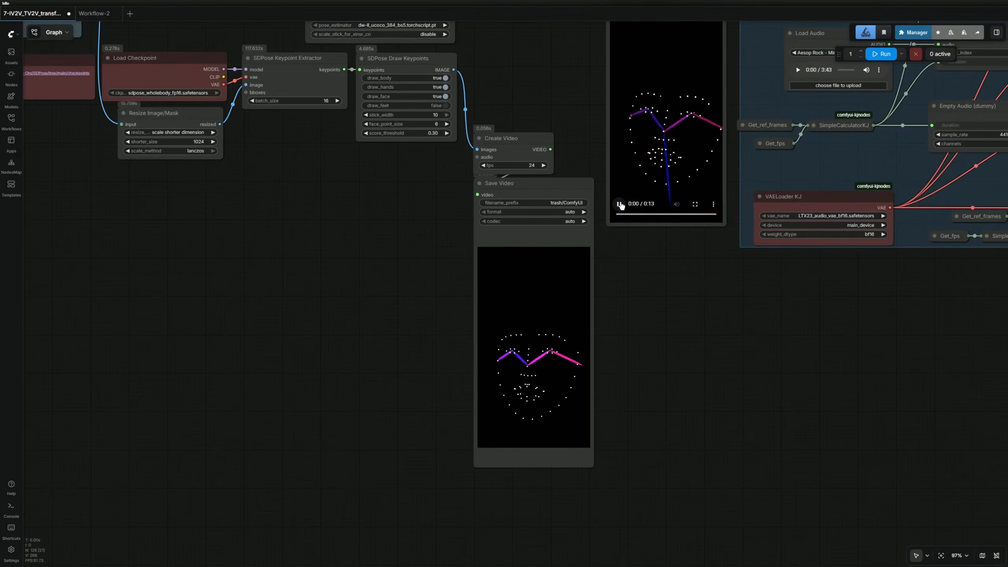
drag(635, 322, 608, 383)
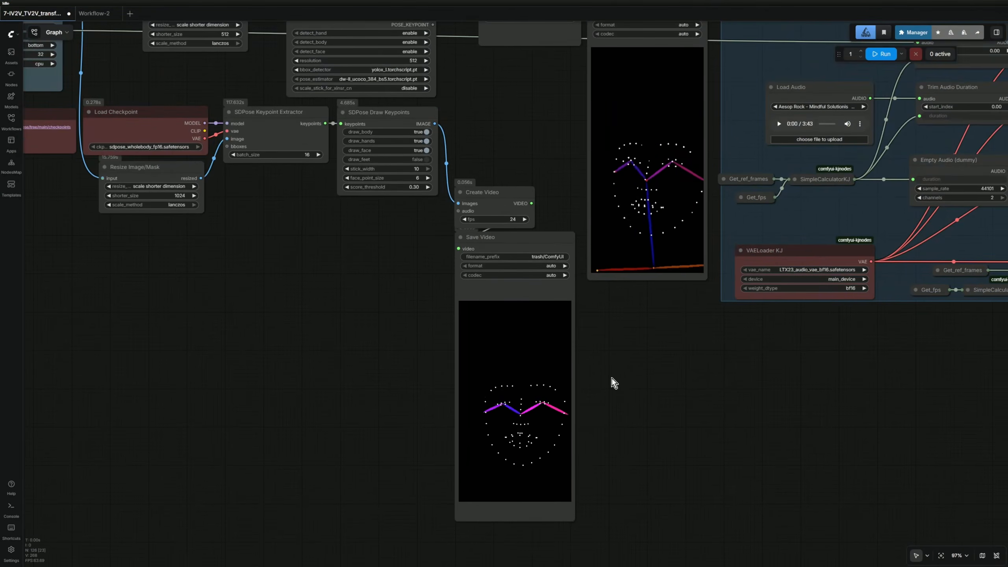
scroll(611, 383, up, 3)
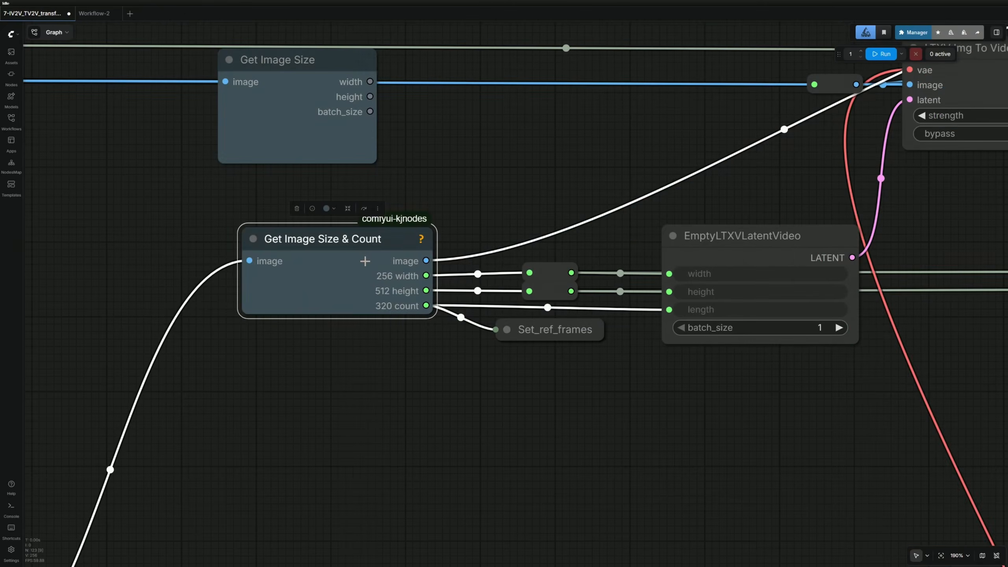
scroll(365, 261, down, 4)
drag(587, 203, 328, 304)
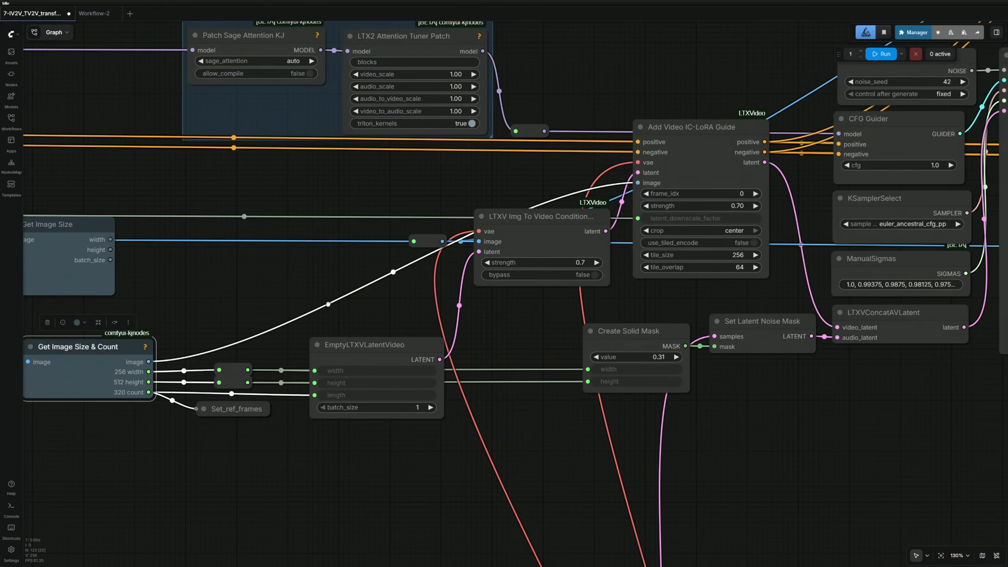
click(708, 159)
scroll(708, 155, up, 3)
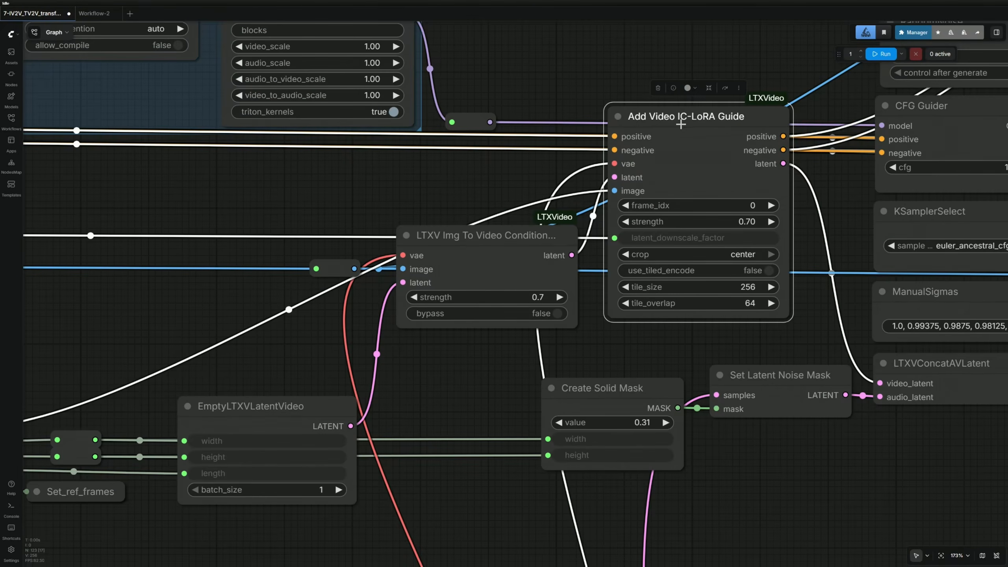
drag(288, 360, 702, 234)
scroll(522, 288, up, 4)
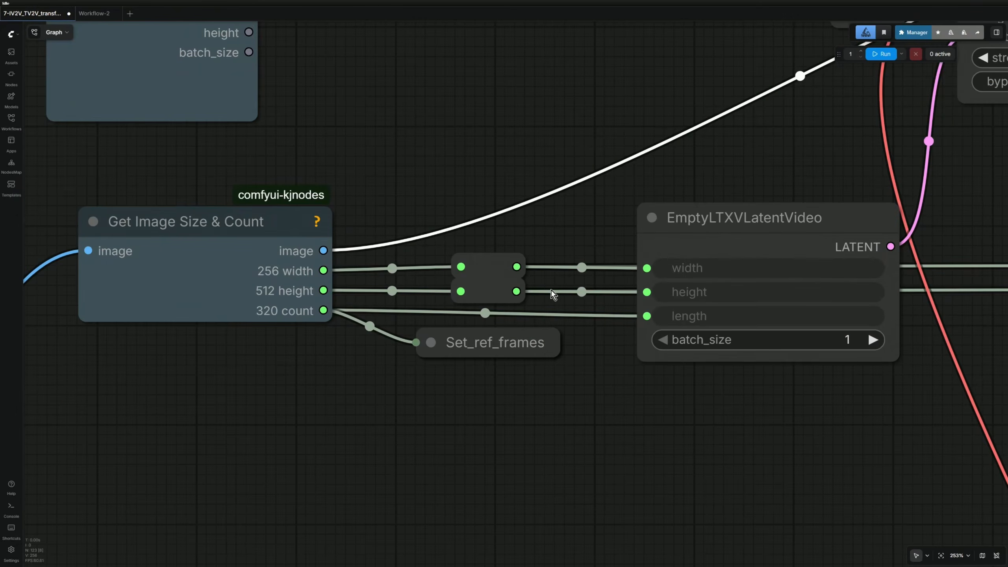
click(745, 225)
scroll(182, 475, down, 3)
drag(182, 476, 752, 151)
scroll(706, 228, down, 4)
drag(659, 316, 738, 142)
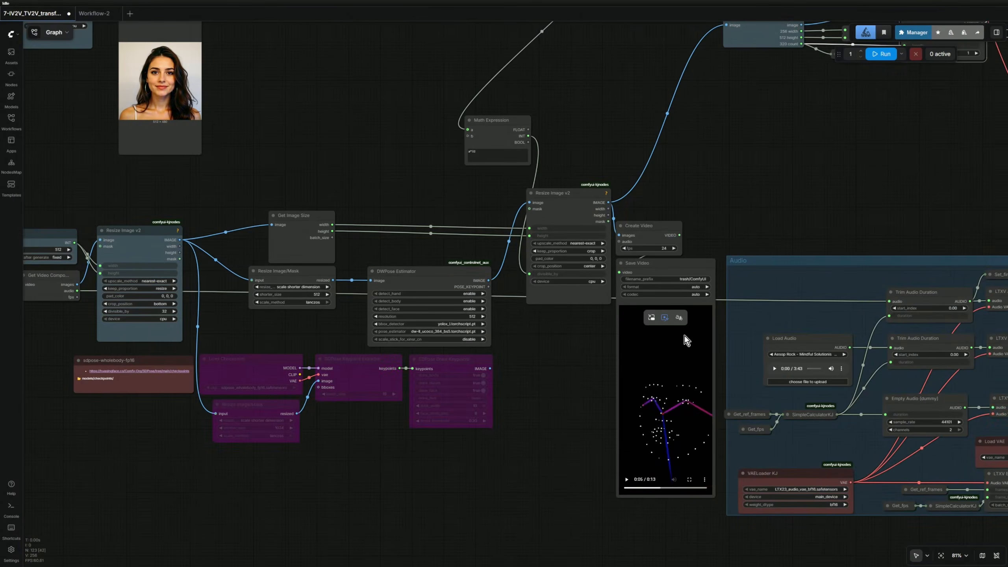
drag(717, 161, 669, 369)
drag(719, 194, 673, 326)
scroll(674, 326, up, 10)
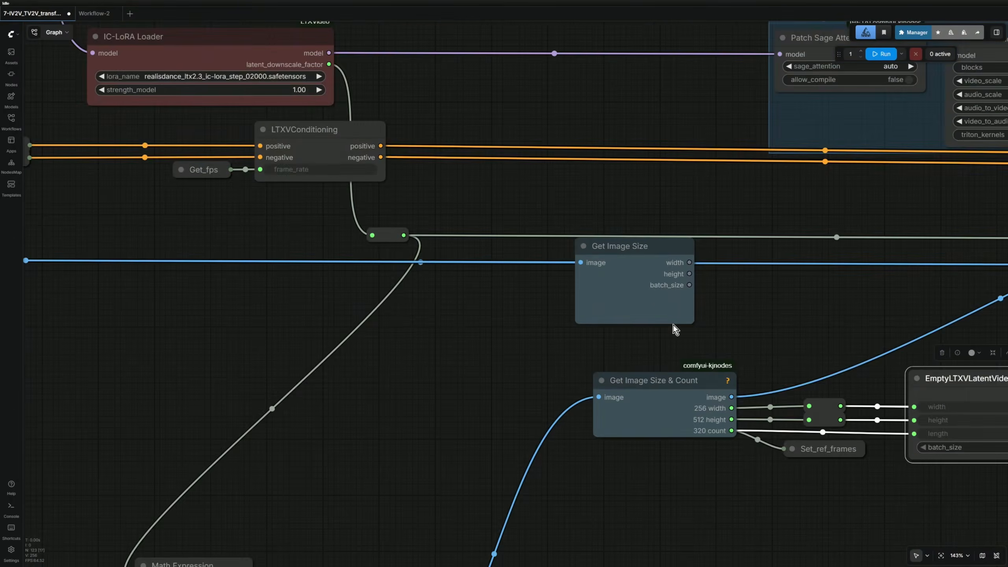
scroll(494, 324, down, 5)
scroll(369, 345, down, 4)
drag(369, 345, 923, 256)
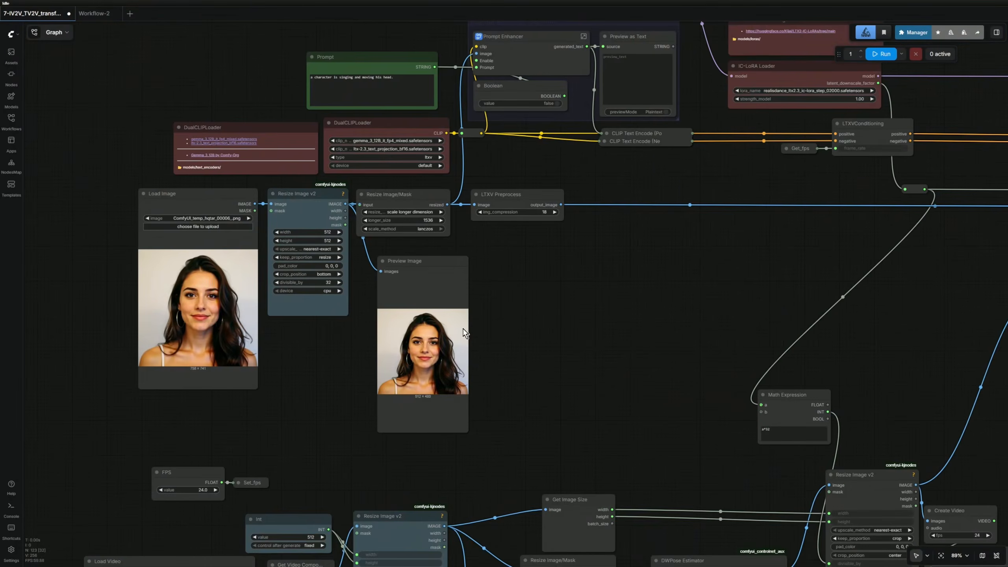
scroll(378, 316, up, 4)
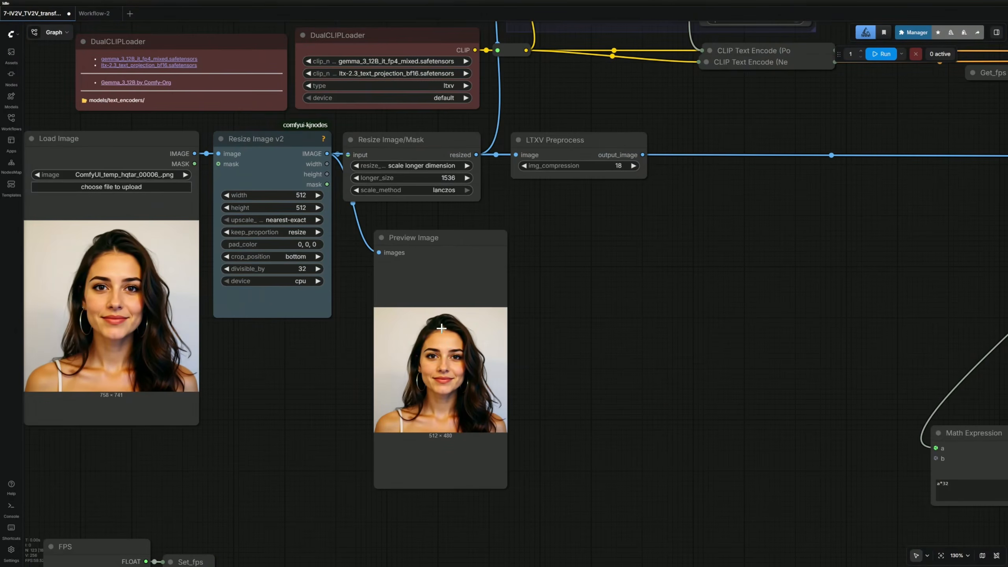
scroll(441, 328, down, 4)
scroll(914, 297, up, 4)
drag(914, 297, 195, 221)
scroll(487, 96, up, 4)
drag(489, 95, 648, 305)
click(460, 261)
scroll(564, 386, up, 5)
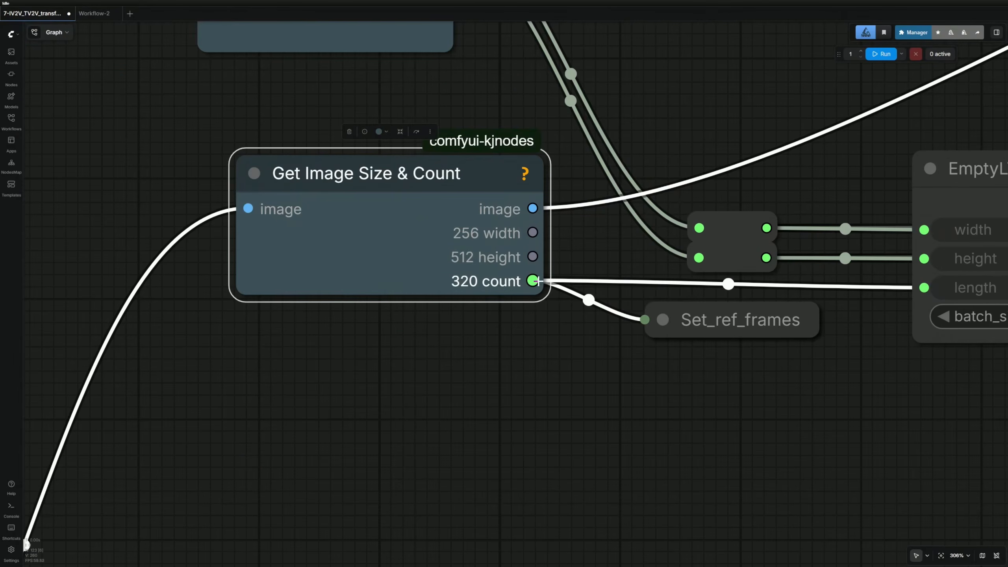
drag(568, 371, 338, 336)
click(829, 146)
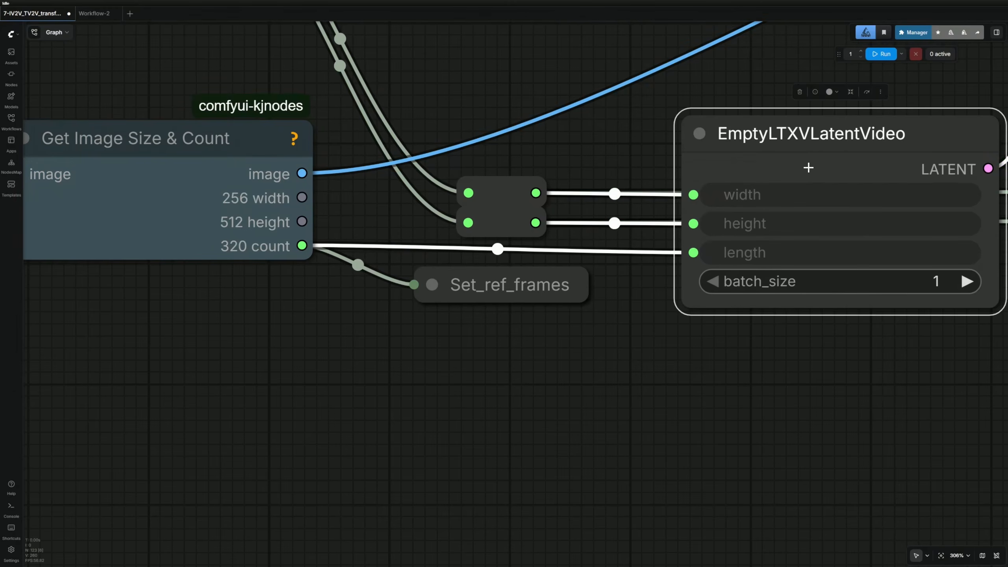
scroll(808, 167, down, 7)
drag(505, 240, 591, 238)
drag(506, 253, 591, 253)
click(520, 331)
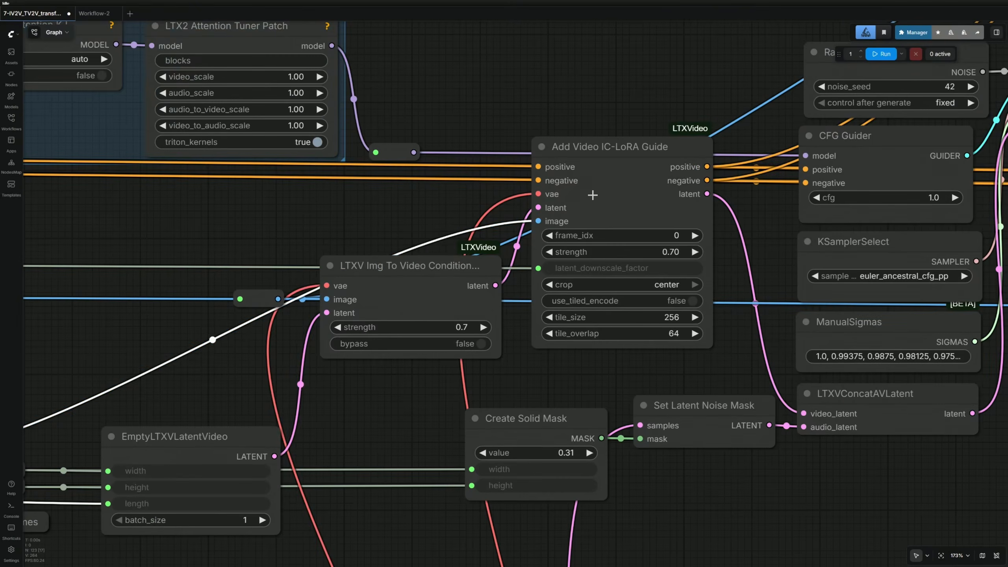
click(463, 270)
click(627, 172)
drag(627, 172, 455, 92)
scroll(527, 119, up, 2)
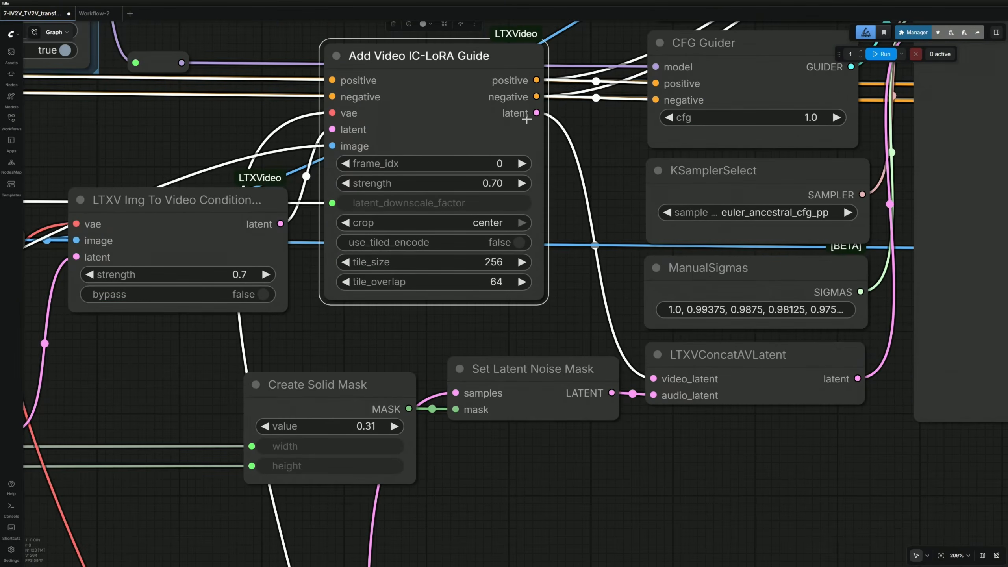
click(742, 373)
scroll(677, 396, up, 4)
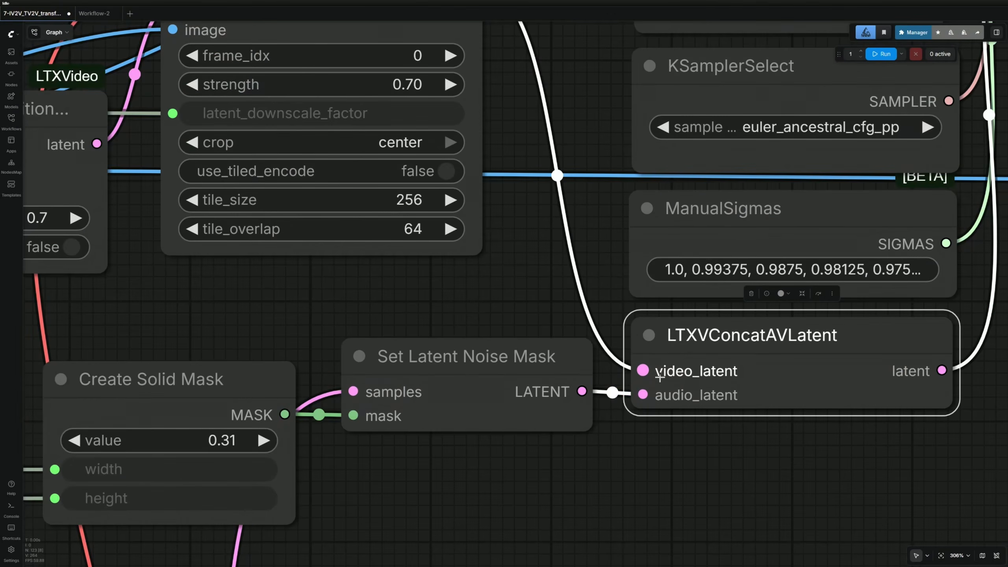
scroll(672, 397, up, 4)
drag(674, 429, 580, 380)
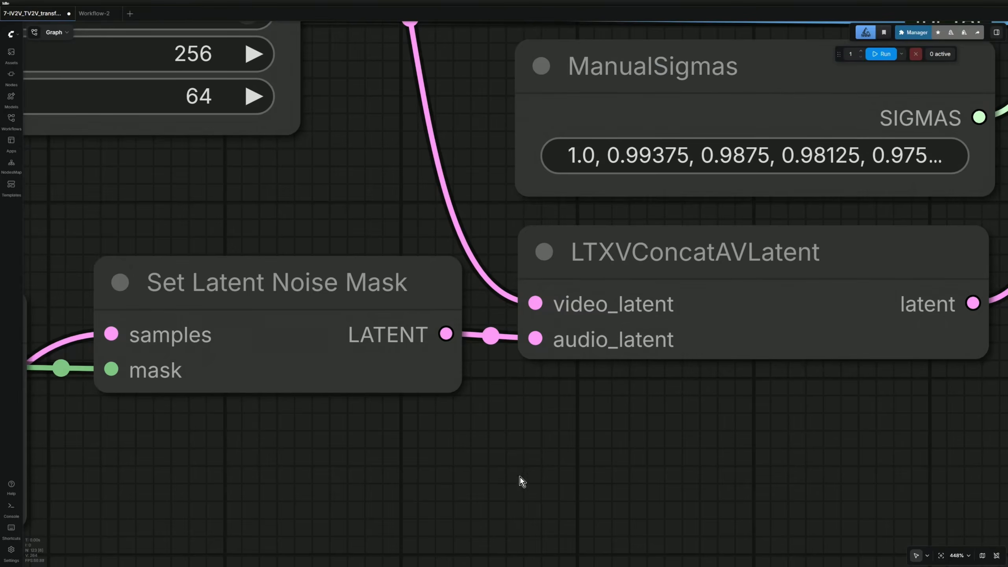
scroll(506, 461, down, 5)
drag(505, 459, 915, 330)
scroll(758, 388, down, 10)
drag(604, 463, 630, 299)
click(790, 163)
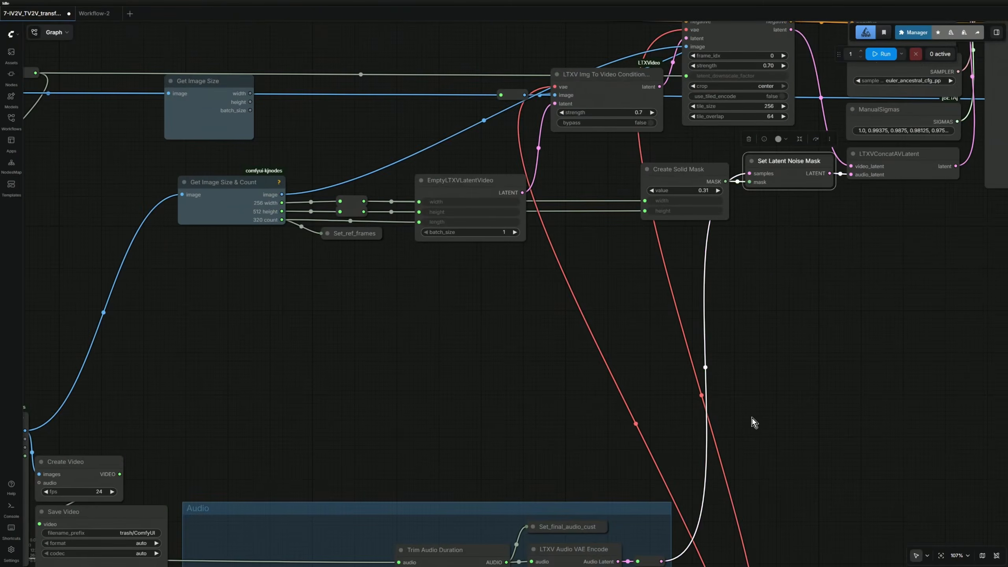
drag(752, 418, 889, 199)
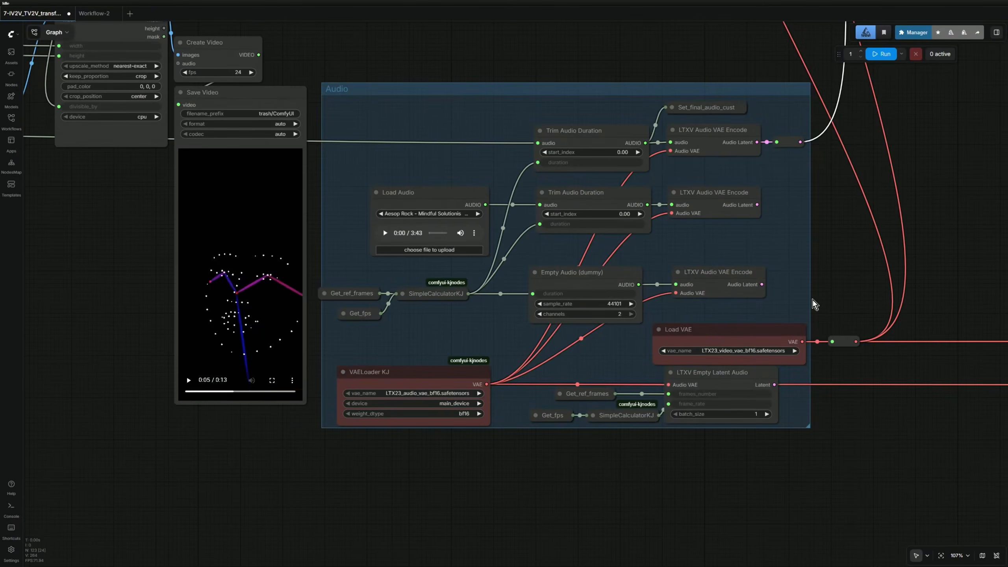
Inspect the three LTXV Audio VAE Encode nodes and the LTXV Empty Latent Audio node in the Audio group.
click(720, 137)
click(704, 191)
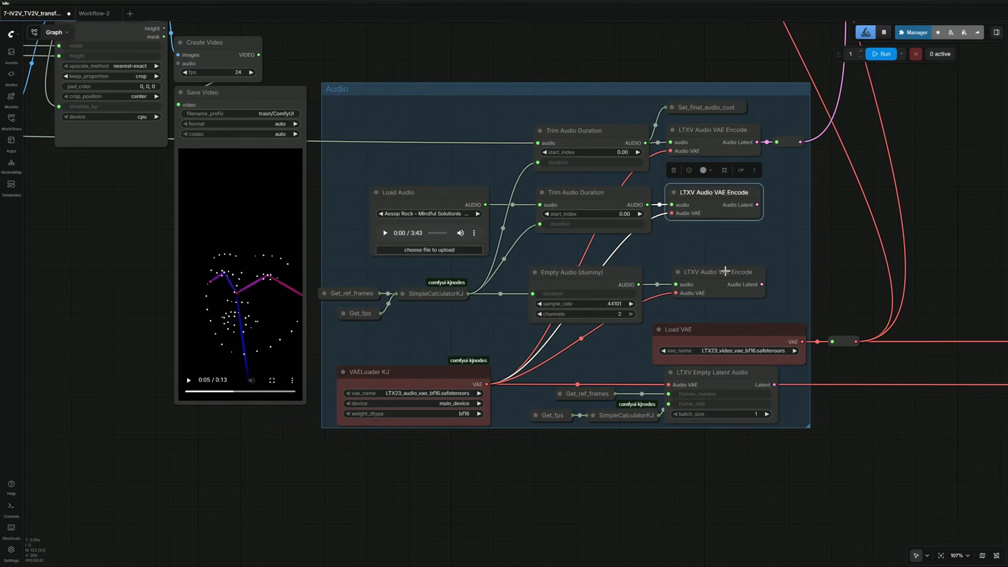
click(722, 272)
click(719, 381)
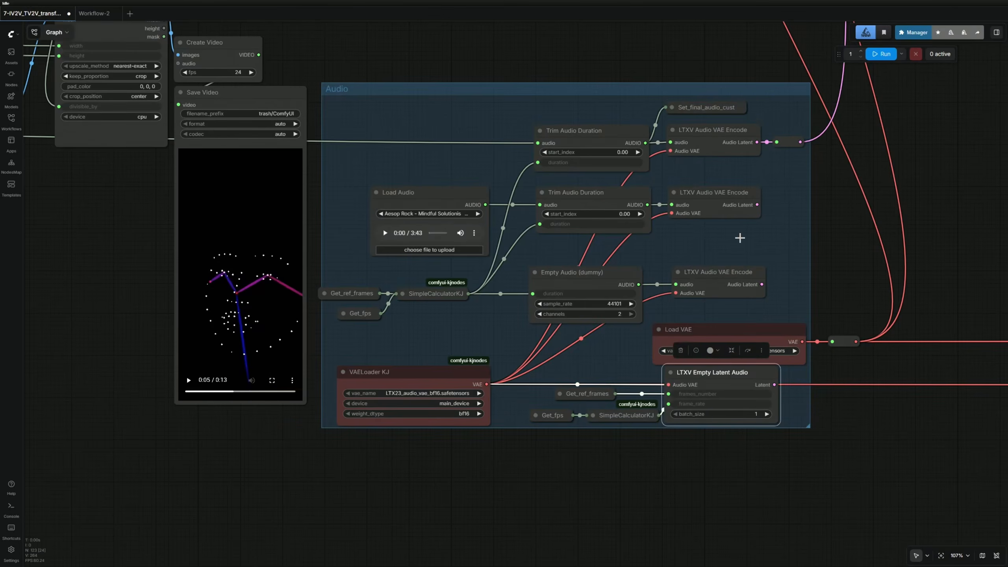
scroll(740, 238, up, 7)
click(620, 235)
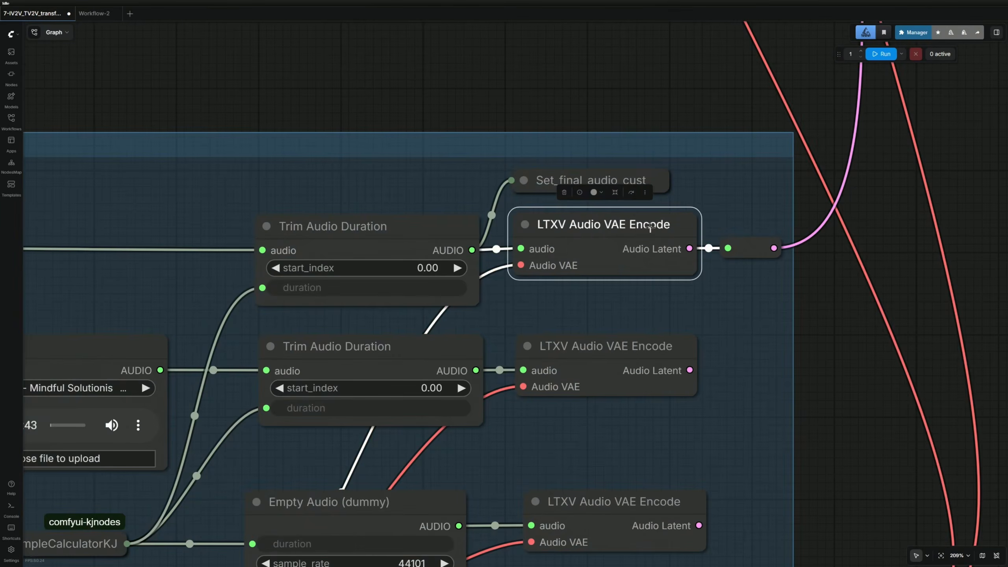
scroll(650, 228, down, 8)
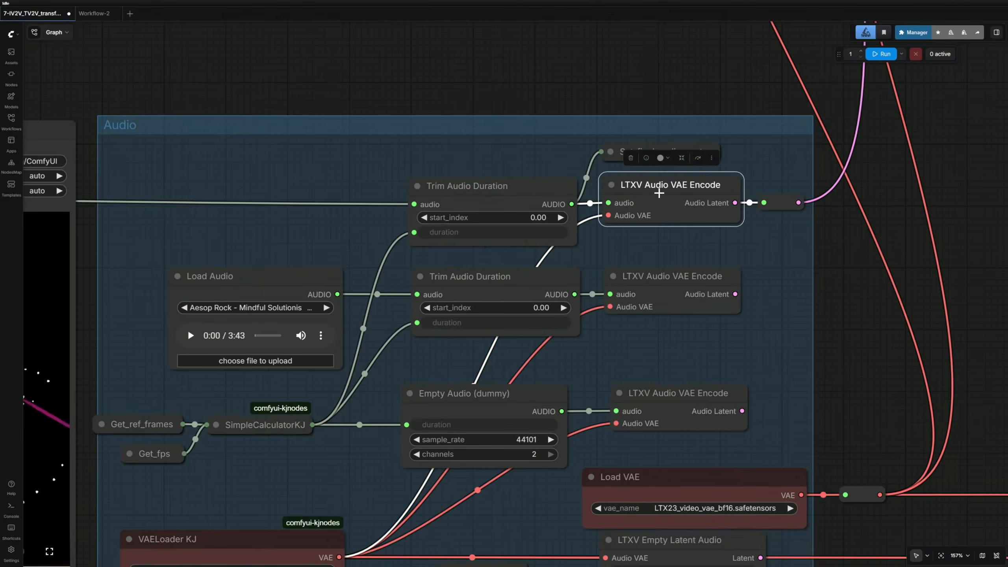
scroll(659, 193, down, 7)
drag(786, 175, 814, 160)
scroll(775, 221, up, 7)
drag(775, 222, 848, 213)
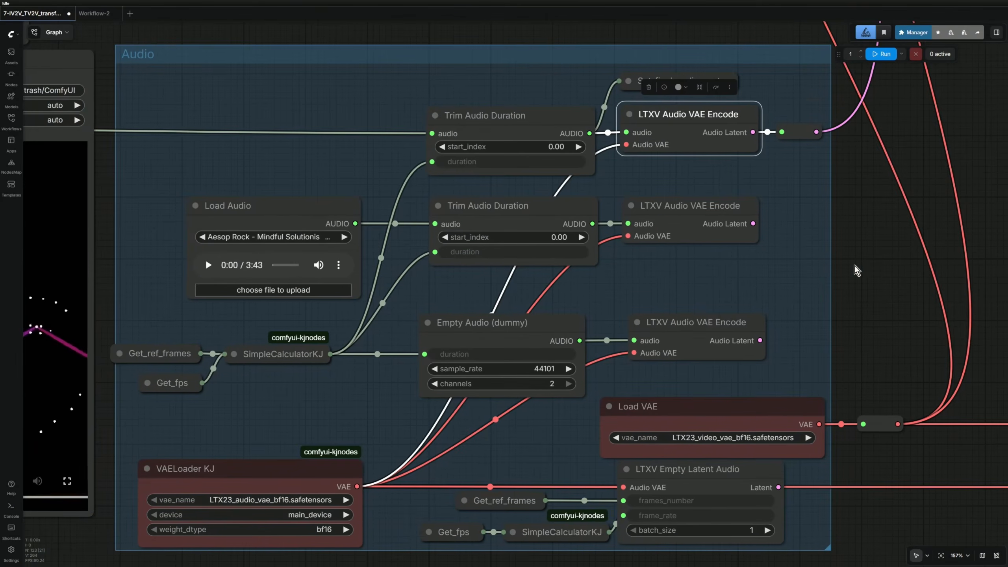
Check Load Audio and the middle Trim Audio Duration, then feed the middle encoder's latent into the reroute.
click(259, 213)
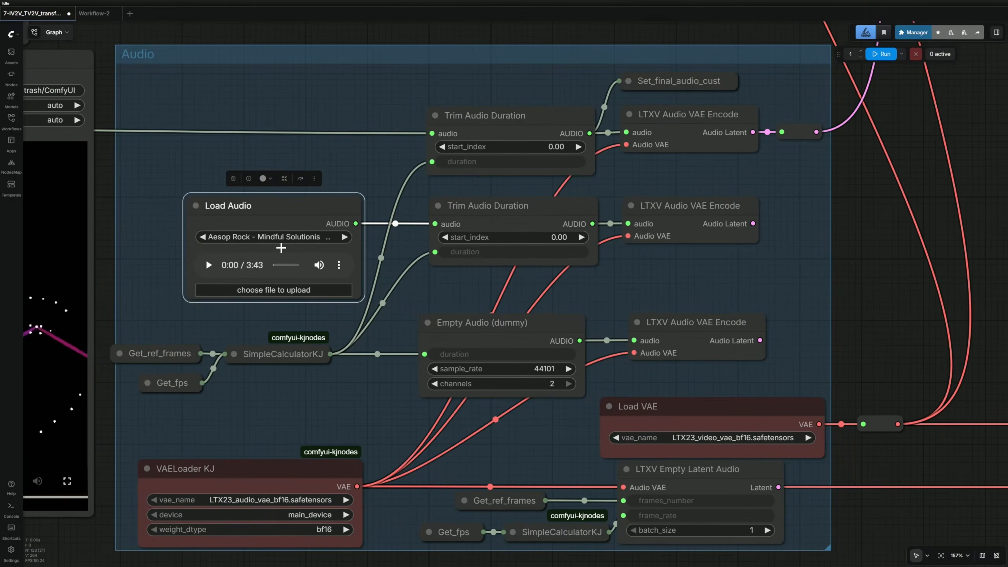
click(512, 217)
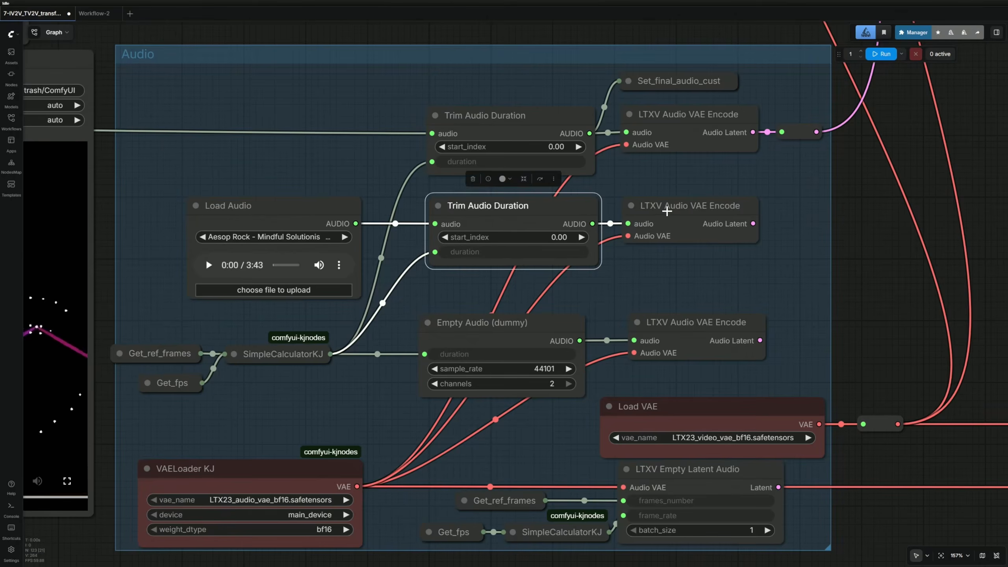
click(735, 238)
drag(754, 223, 783, 132)
Inspect the Empty Audio (dummy) node and connect the third encoder's latent to the reroute.
scroll(800, 290, down, 4)
drag(913, 207, 849, 233)
scroll(790, 278, up, 4)
drag(766, 331, 874, 274)
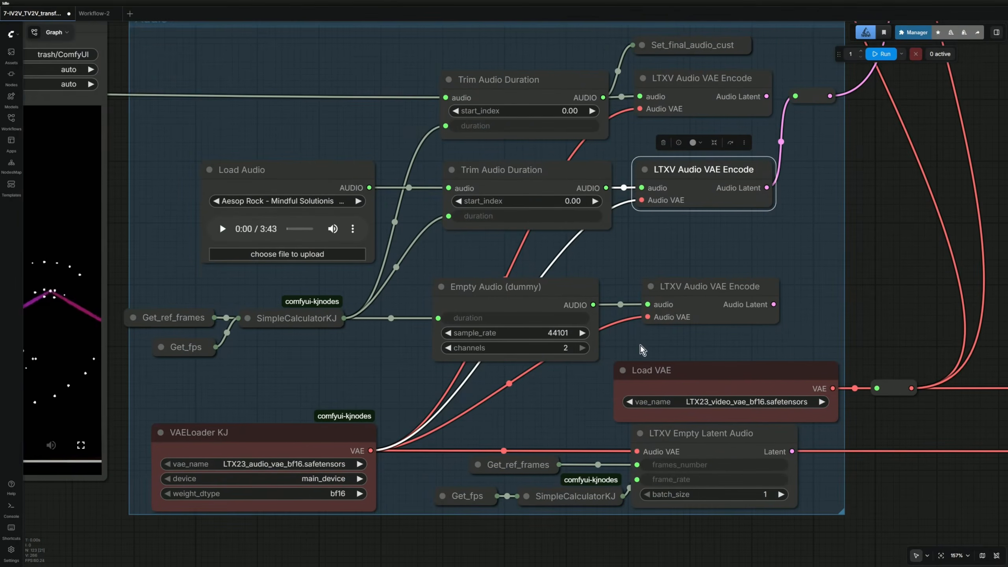
scroll(411, 355, up, 5)
click(561, 260)
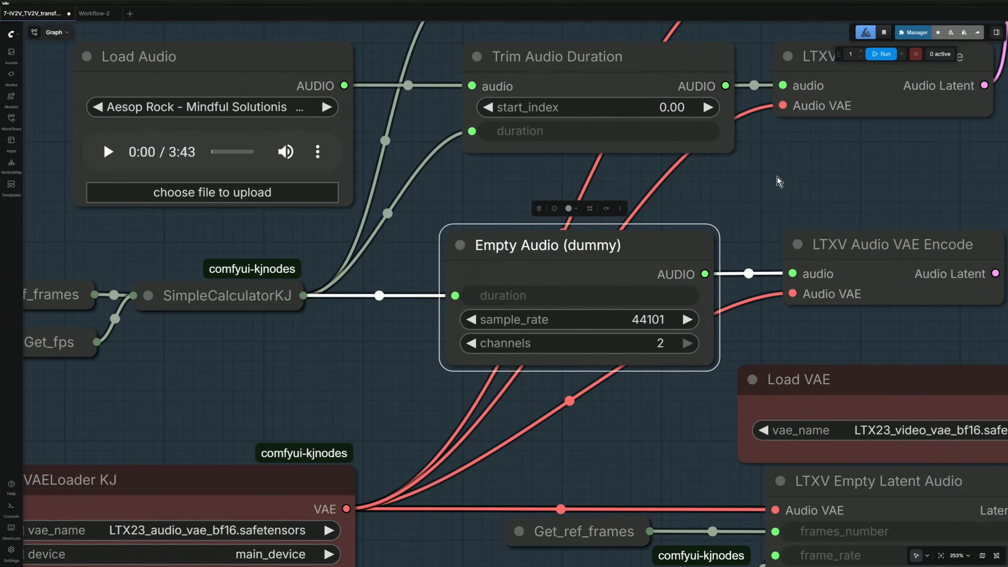
drag(779, 181, 363, 246)
scroll(370, 250, down, 4)
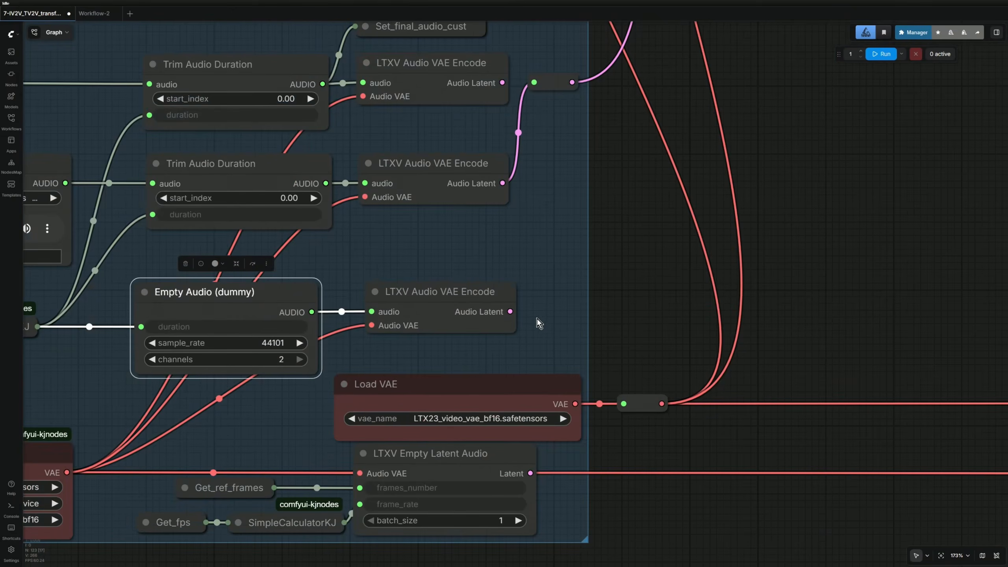
drag(510, 311, 540, 92)
Connect LTXV Empty Latent Audio's Latent output to the audio latent reroute.
scroll(627, 306, down, 6)
drag(649, 259, 593, 351)
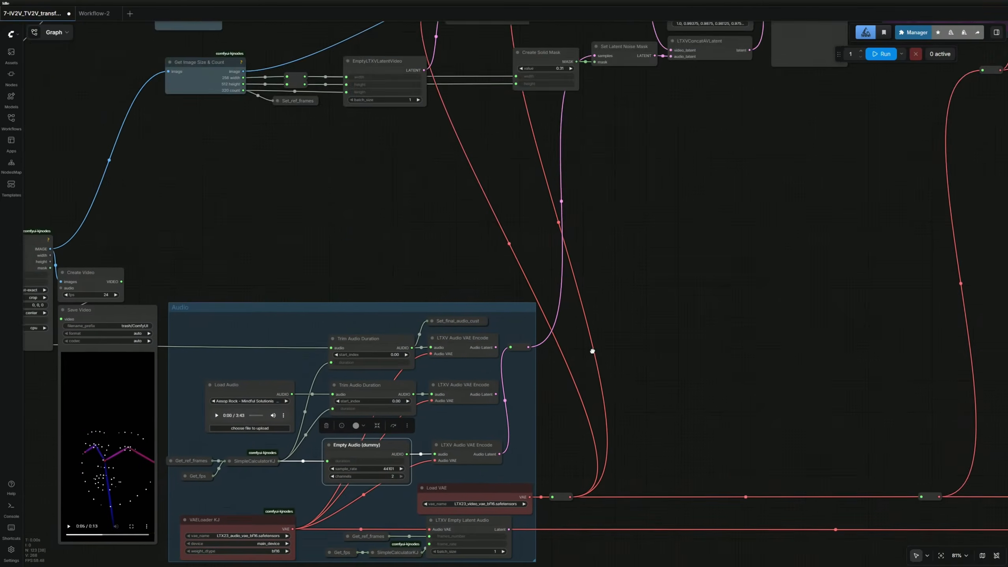
scroll(637, 281, up, 7)
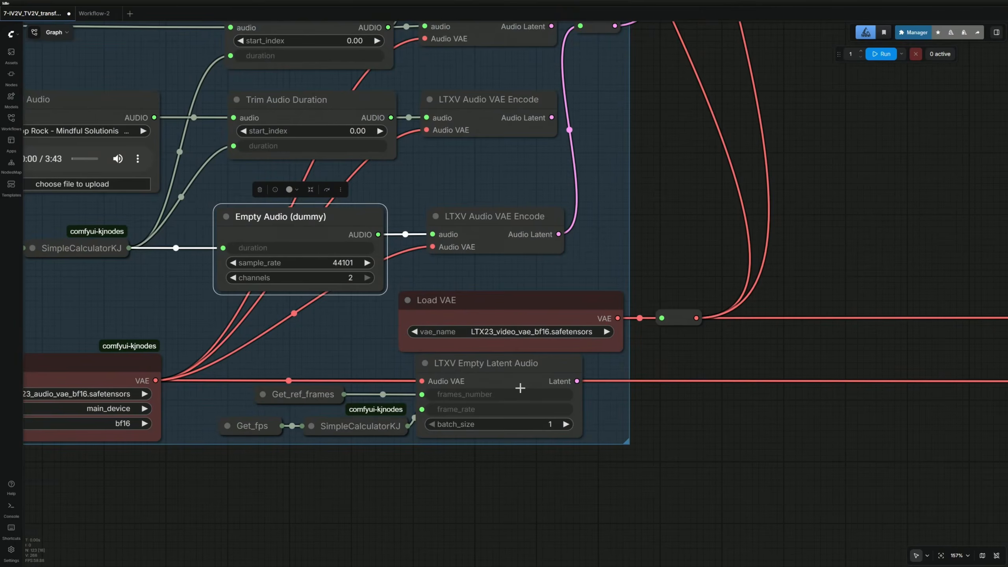
click(499, 376)
scroll(495, 376, up, 3)
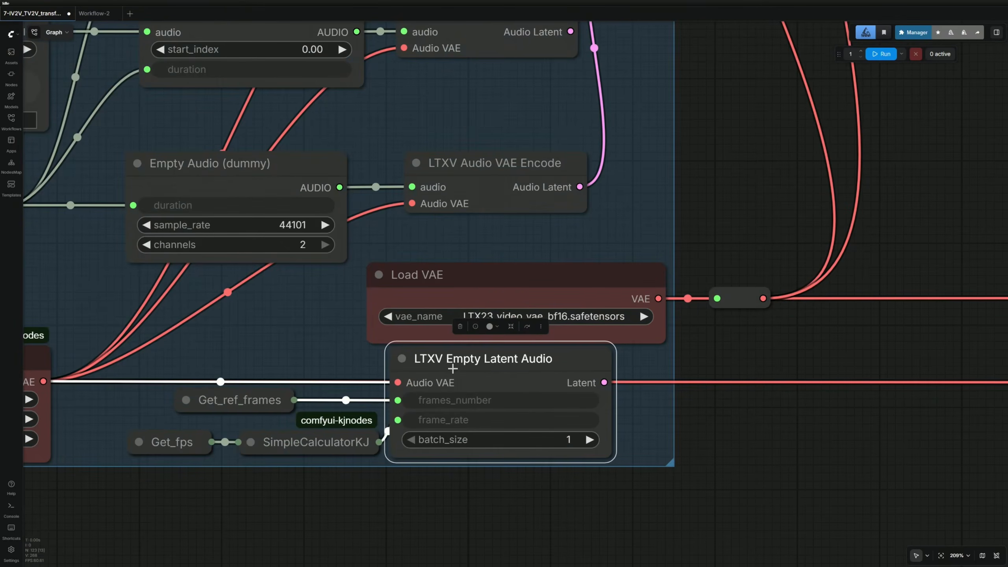
scroll(600, 392, down, 5)
scroll(705, 254, up, 1)
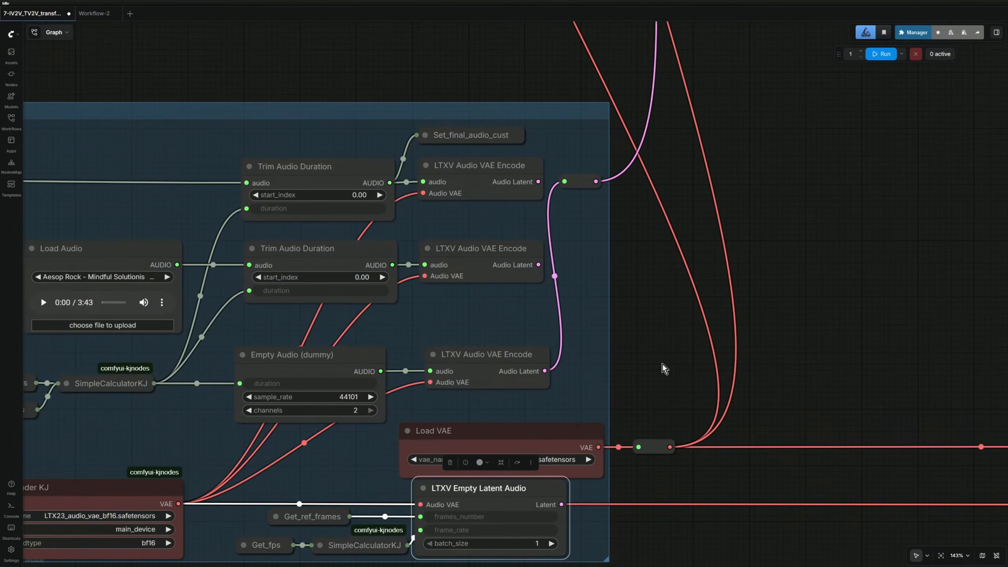
drag(561, 504, 579, 182)
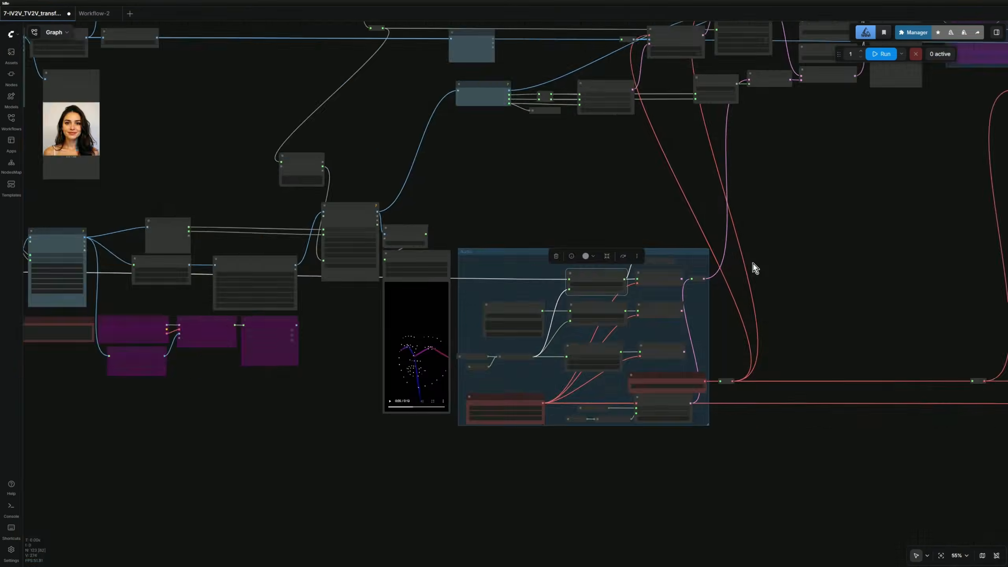
Pan across the graph to centre the Second Stage group.
scroll(753, 263, down, 2)
drag(770, 173, 702, 258)
scroll(586, 286, up, 5)
drag(827, 234, 479, 324)
scroll(482, 321, up, 3)
drag(766, 322, 671, 398)
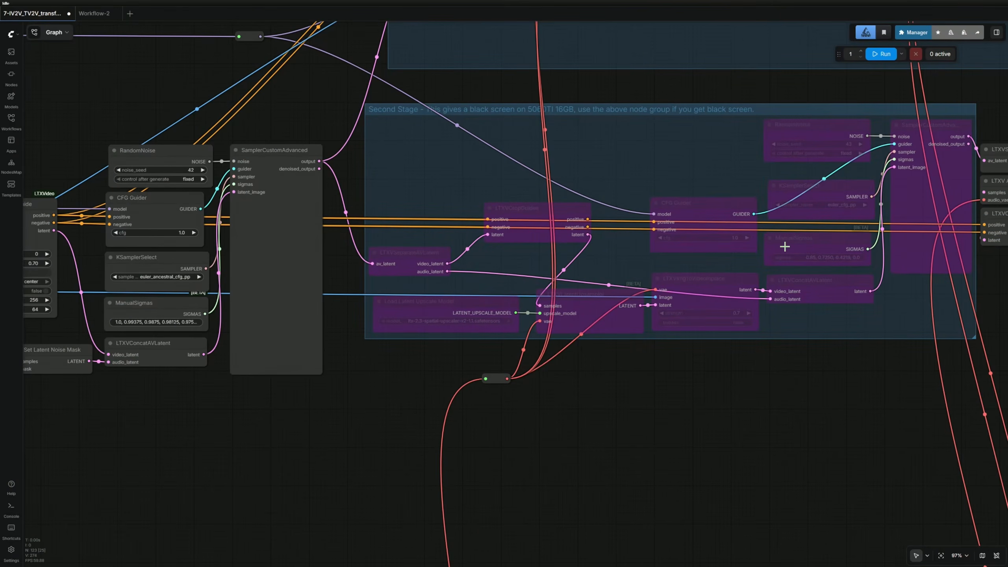
Reload the Save Video node to clear its old preview and resize it smaller.
scroll(521, 254, down, 1)
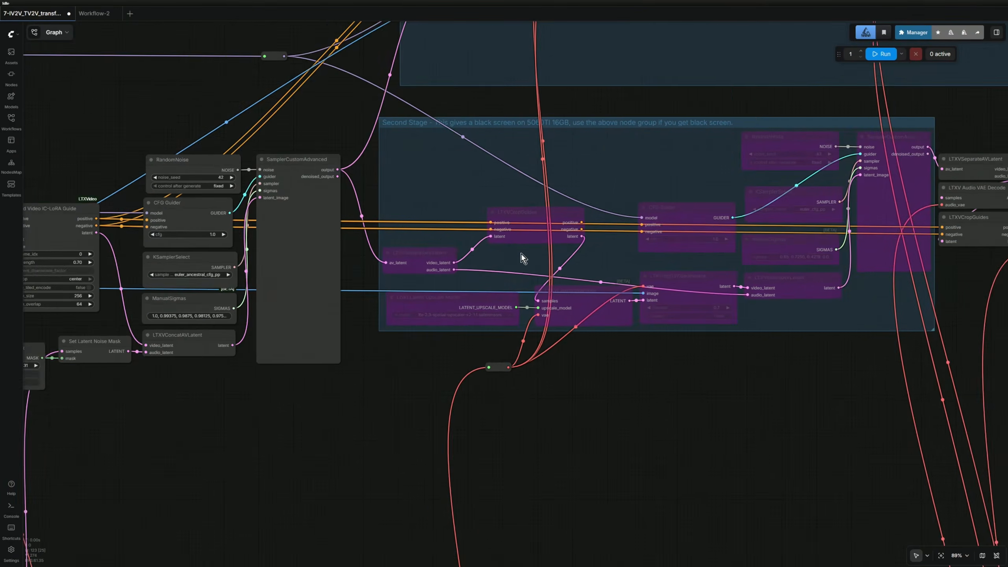
drag(946, 397, 615, 347)
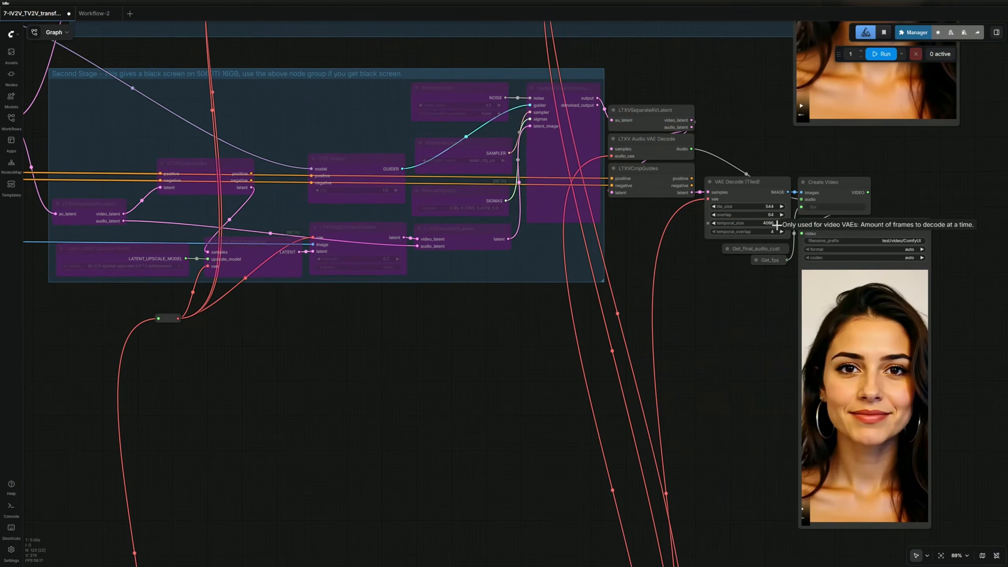
drag(719, 167, 588, 403)
scroll(588, 403, down, 3)
right_click(661, 95)
click(662, 96)
right_click(683, 94)
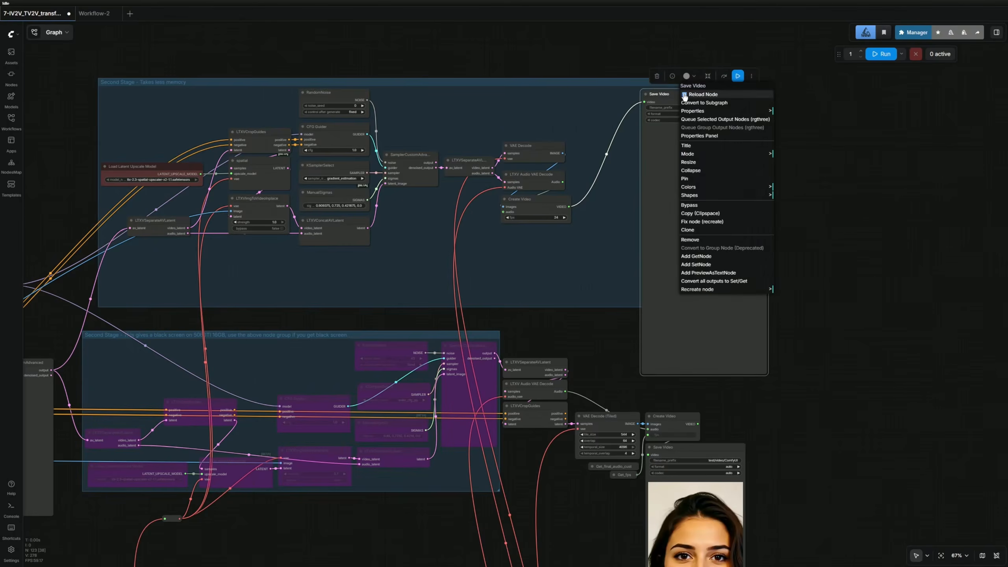
click(689, 162)
Re-enable all nodes in the lower Second Stage group with Ctrl+B.
scroll(555, 494, up, 4)
drag(555, 494, 747, 287)
drag(375, 349, 578, 343)
scroll(578, 343, down, 1)
drag(317, 87, 803, 246)
key(ctrl+b)
Move Save Video aside and bypass the upper 'Takes less memory' Second Stage group's nodes.
scroll(591, 324, down, 4)
drag(590, 322, 548, 434)
drag(593, 226, 561, 300)
drag(829, 123, 783, 167)
drag(336, 113, 798, 249)
key(ctrl+b)
click(237, 189)
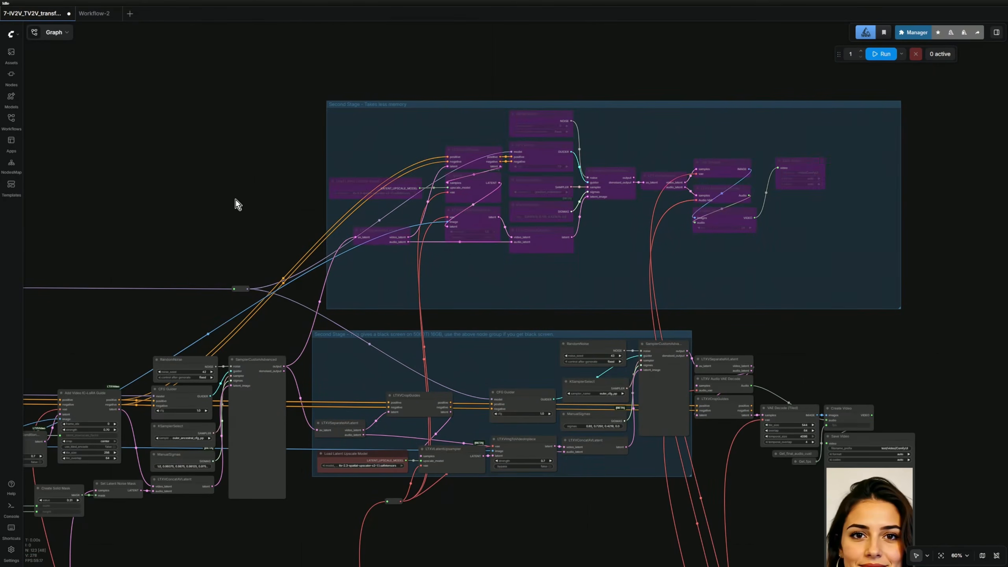
scroll(236, 200, down, 3)
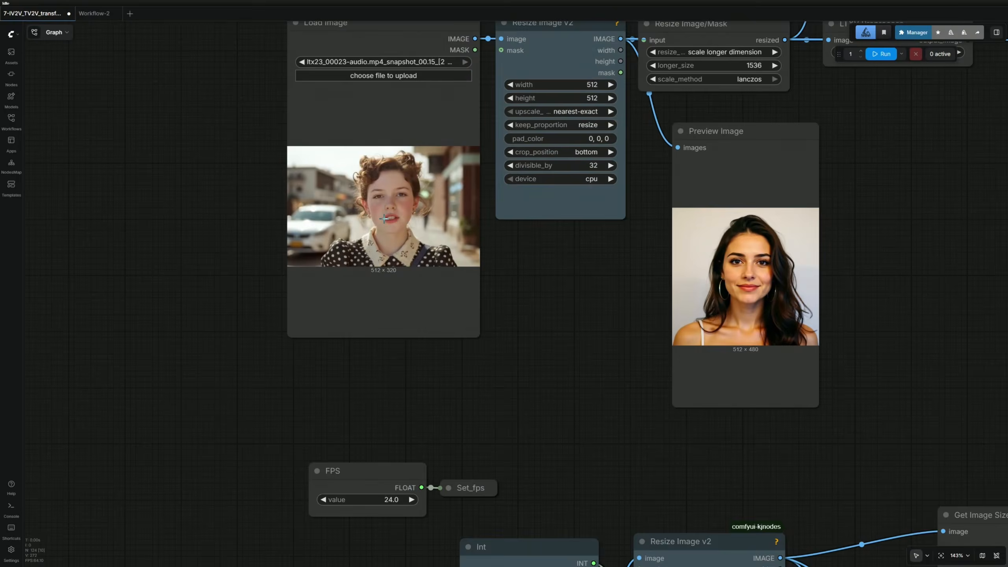
Set the image resize keep_proportion to crop and run the workflow.
scroll(384, 218, up, 3)
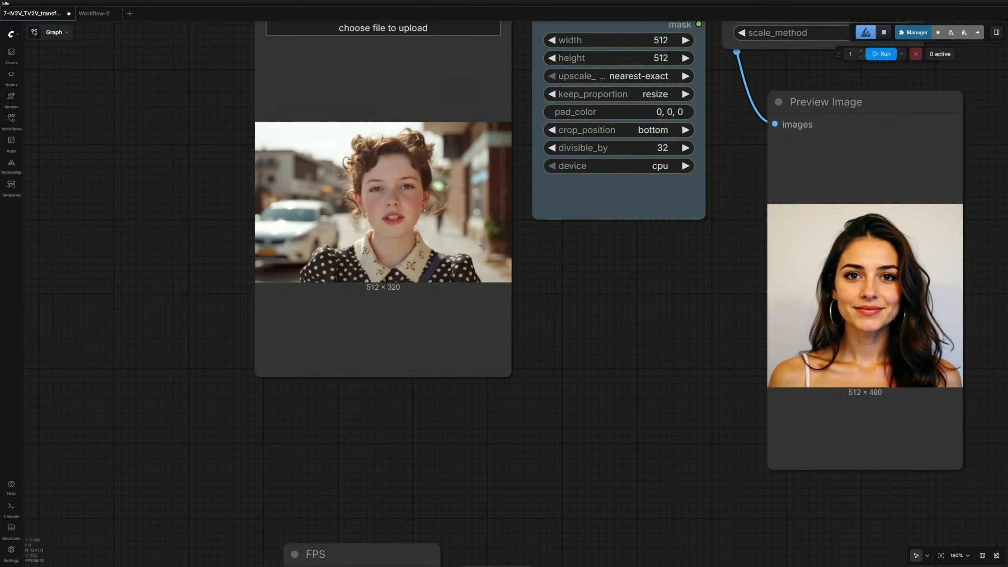
click(599, 130)
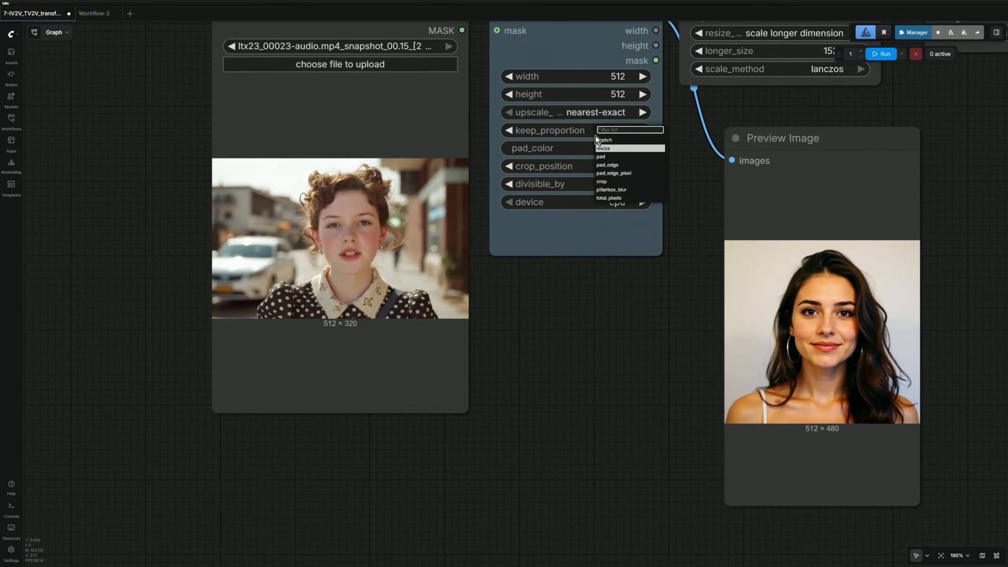
click(602, 181)
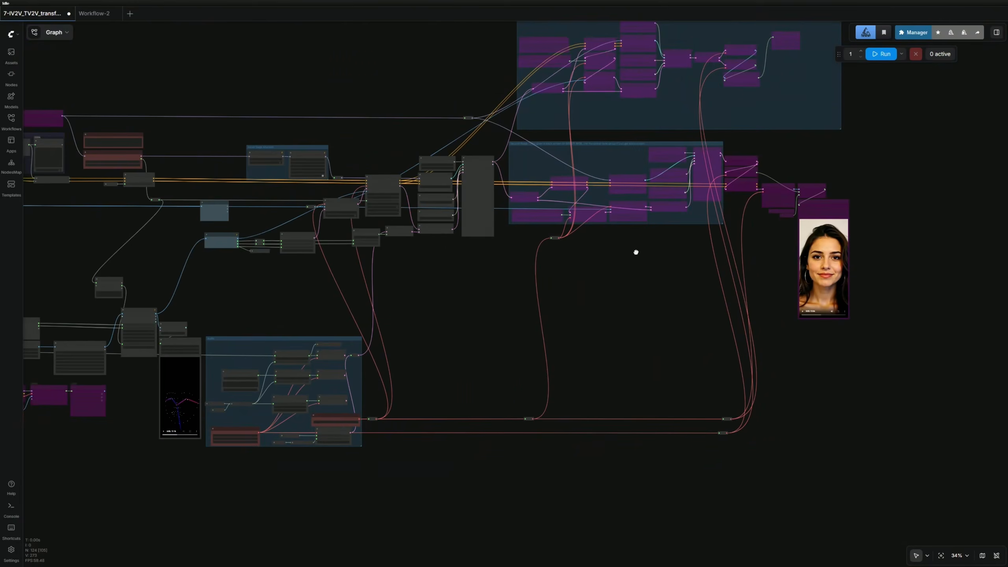
drag(636, 252, 603, 302)
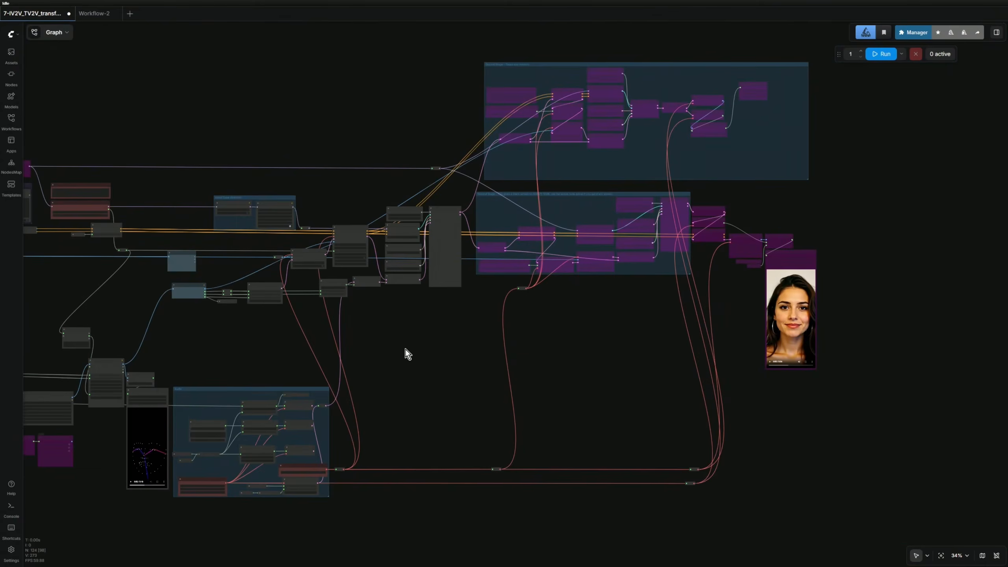
drag(408, 354, 885, 250)
scroll(484, 225, up, 15)
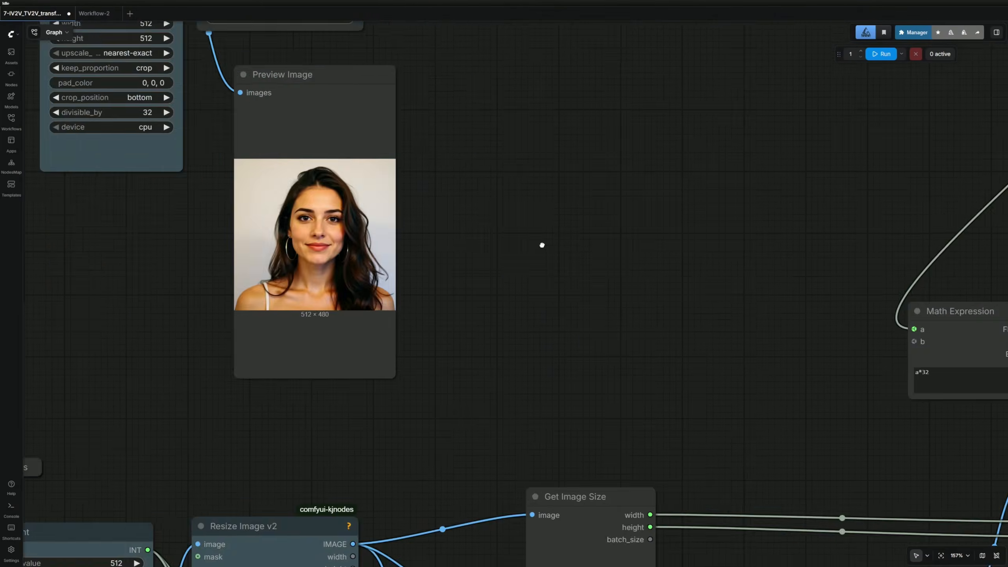
drag(528, 147, 774, 219)
click(882, 55)
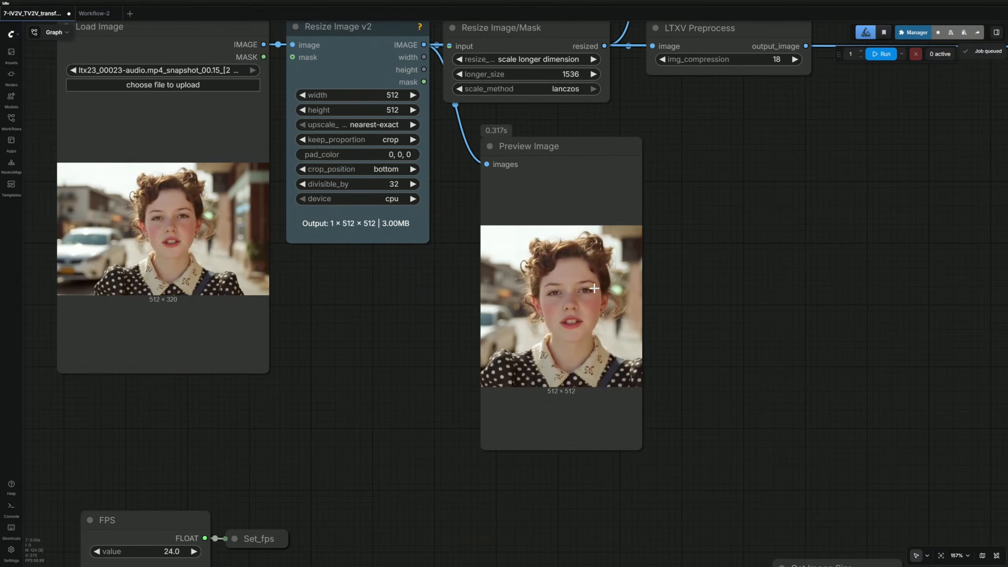
Connect the Audio Latent output to the reroute, replacing the old link, and run again.
scroll(628, 348, down, 14)
drag(824, 372, 617, 196)
drag(800, 209, 457, 329)
scroll(491, 416, up, 5)
scroll(490, 415, up, 3)
scroll(534, 413, down, 8)
drag(867, 319, 765, 355)
scroll(516, 417, down, 4)
click(882, 53)
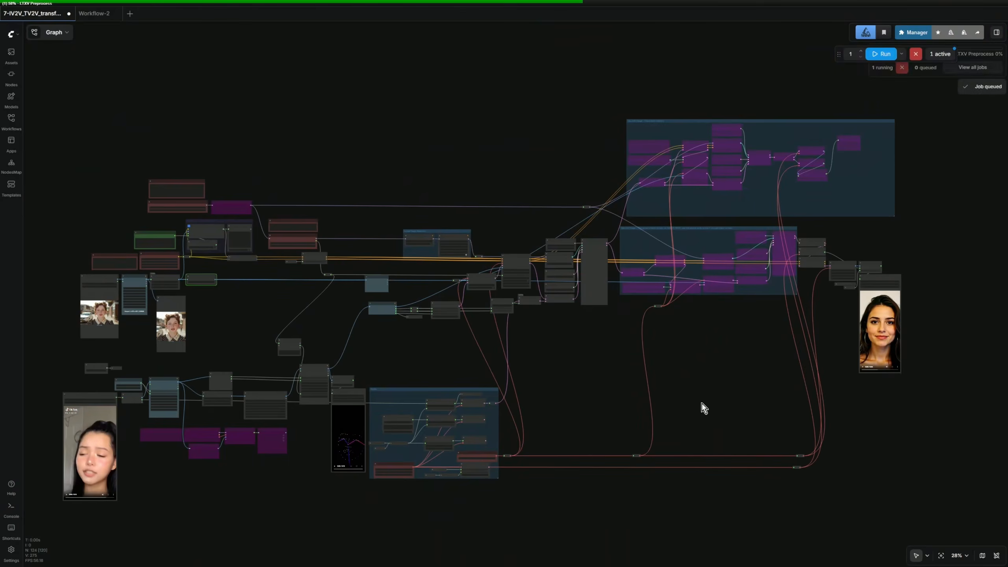
Read the 112.12-second run time in the console and play the Save Video preview.
drag(109, 253, 157, 254)
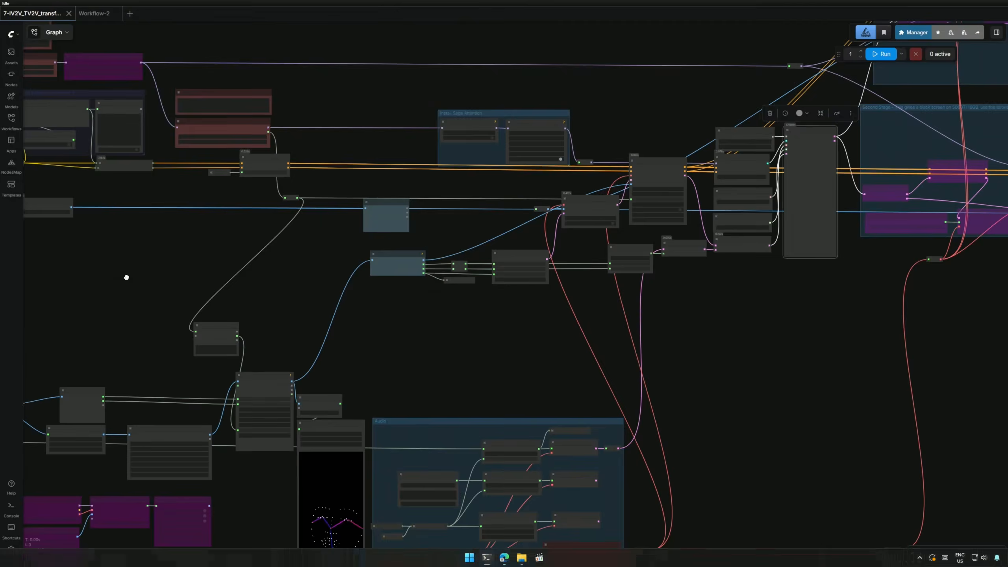
scroll(540, 349, down, 3)
scroll(716, 176, up, 10)
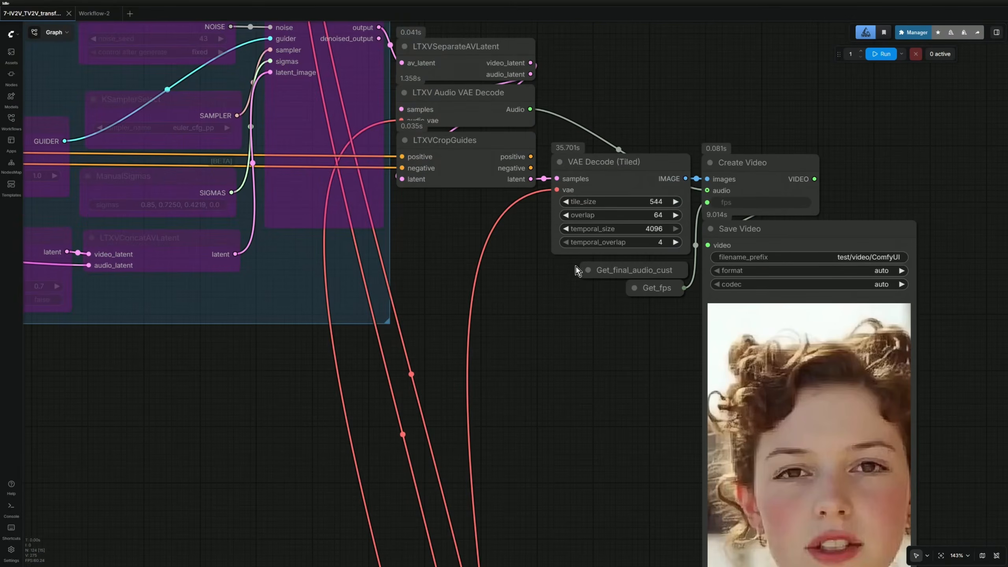
scroll(563, 401, down, 5)
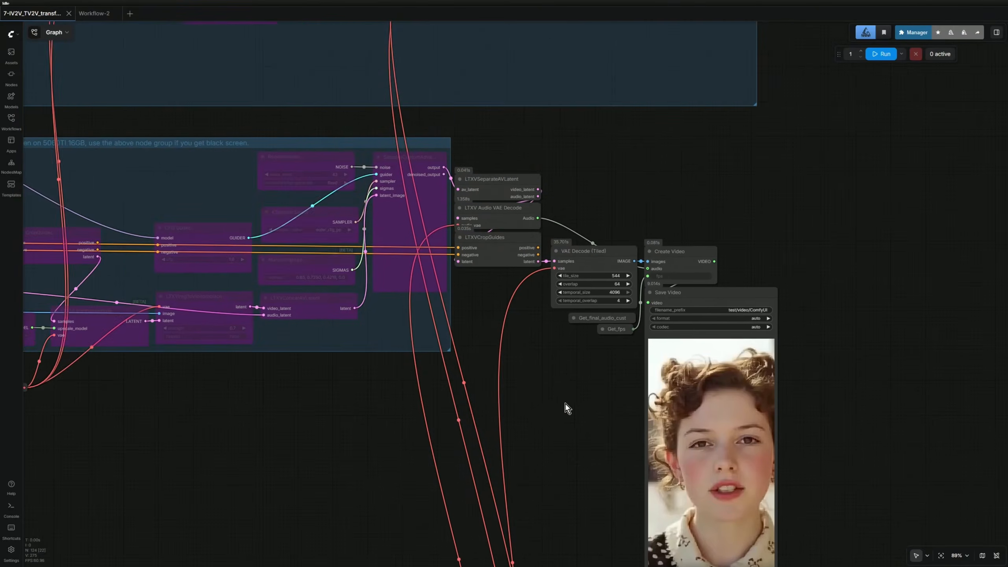
drag(570, 402, 486, 337)
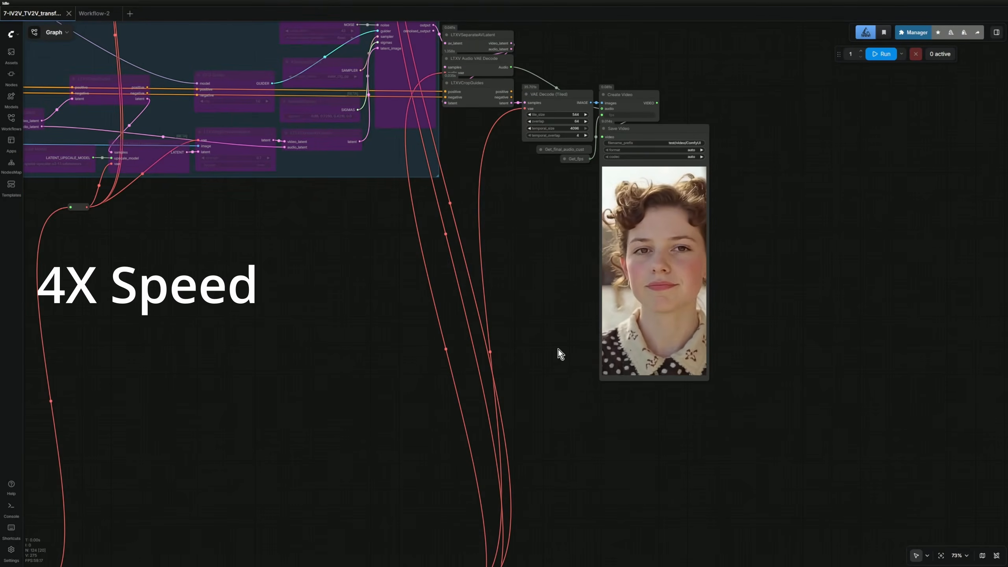
mouse_move(610, 366)
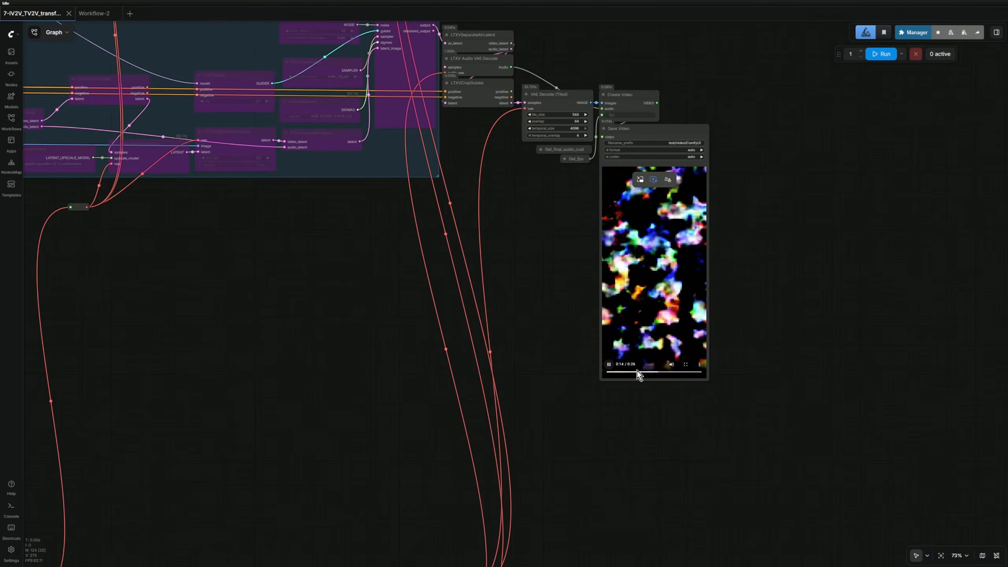
scroll(608, 367, down, 7)
Un-bypass the upper Second Stage group, run the workflow, and check the console and preview.
drag(516, 110, 778, 201)
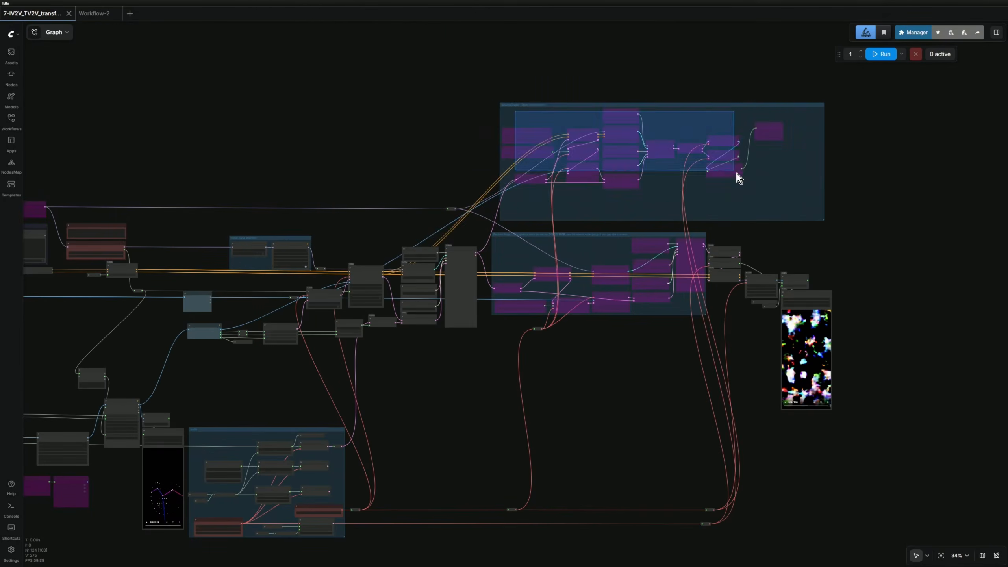
click(662, 96)
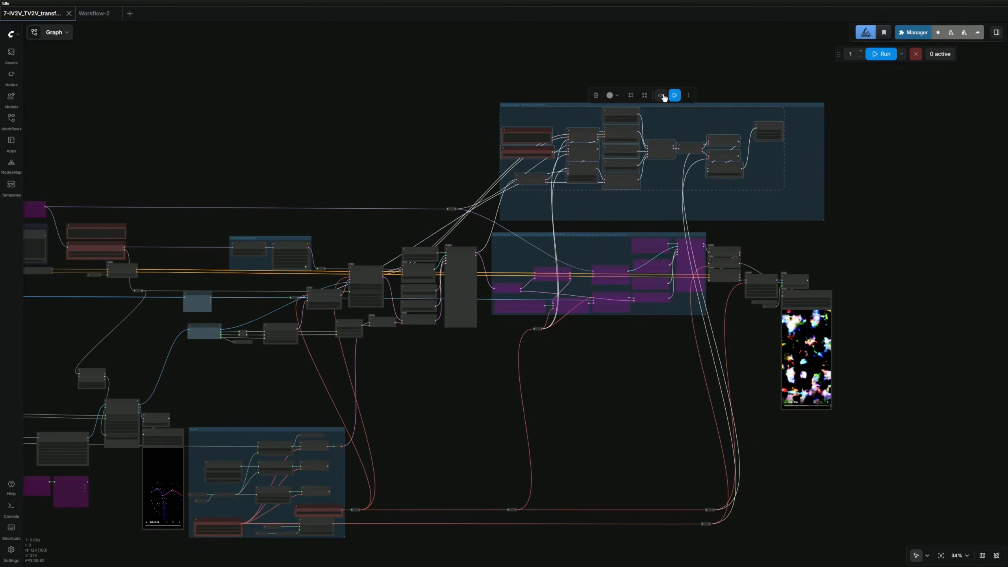
click(882, 54)
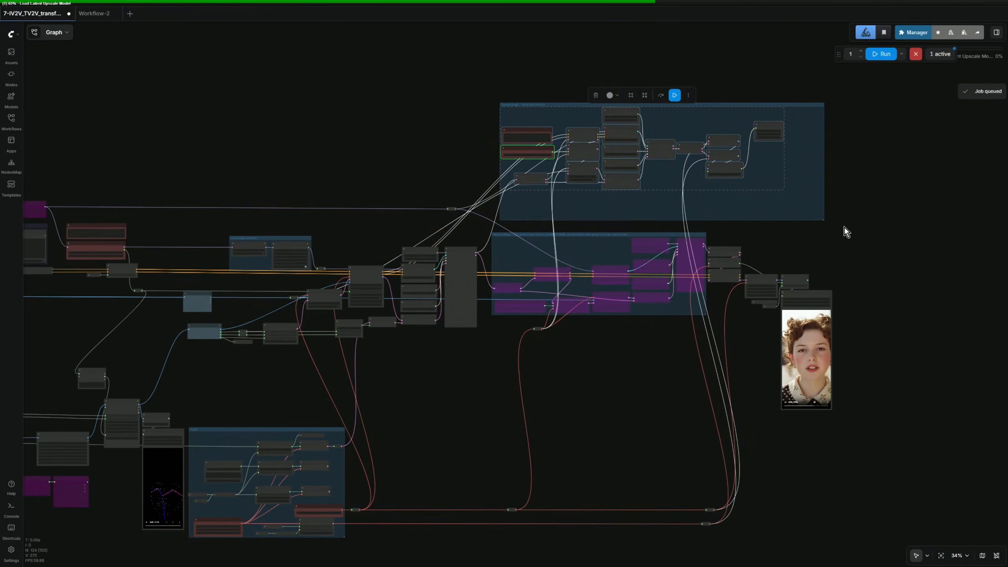
scroll(844, 227, up, 4)
key(alt+Tab)
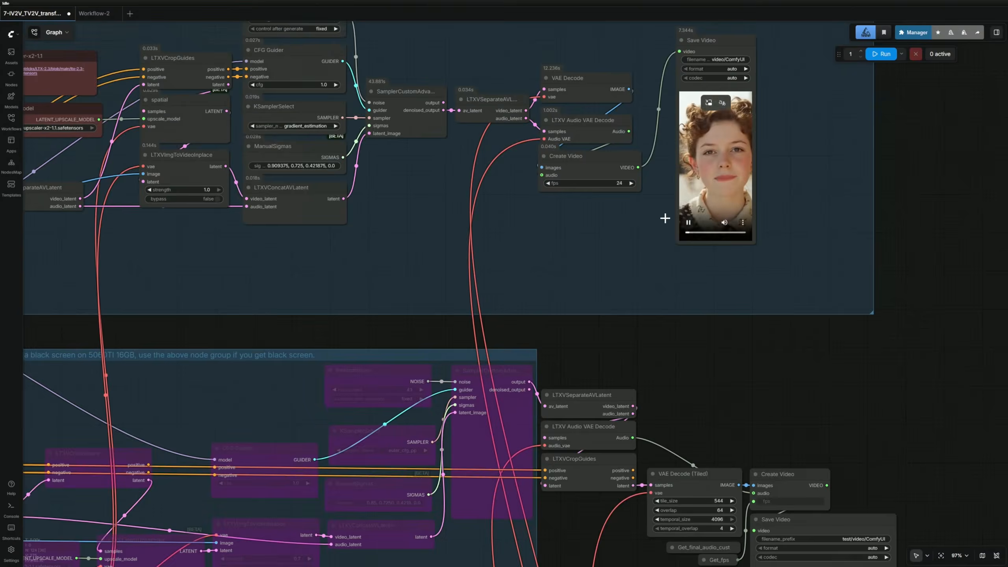
scroll(665, 218, up, 5)
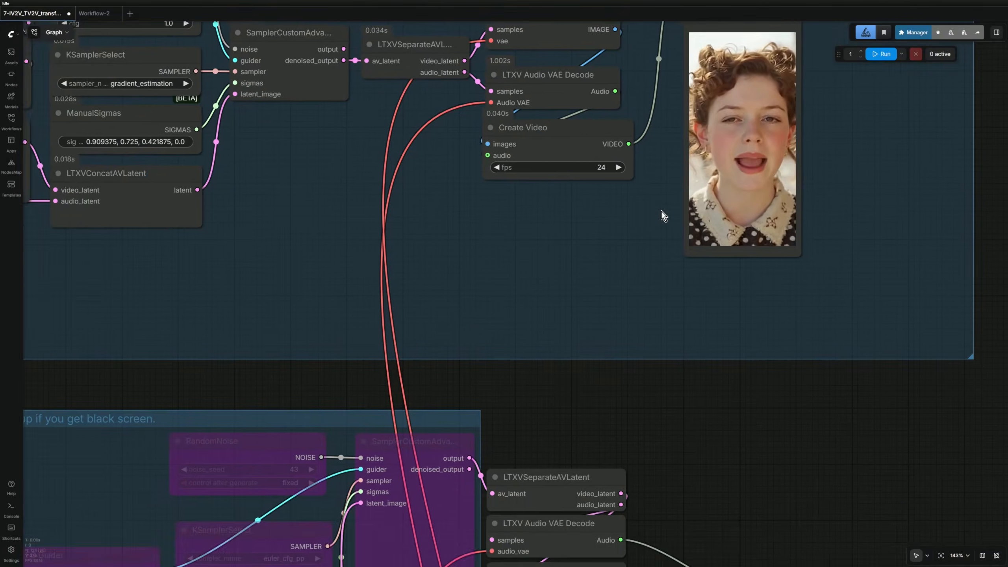
scroll(518, 334, up, 5)
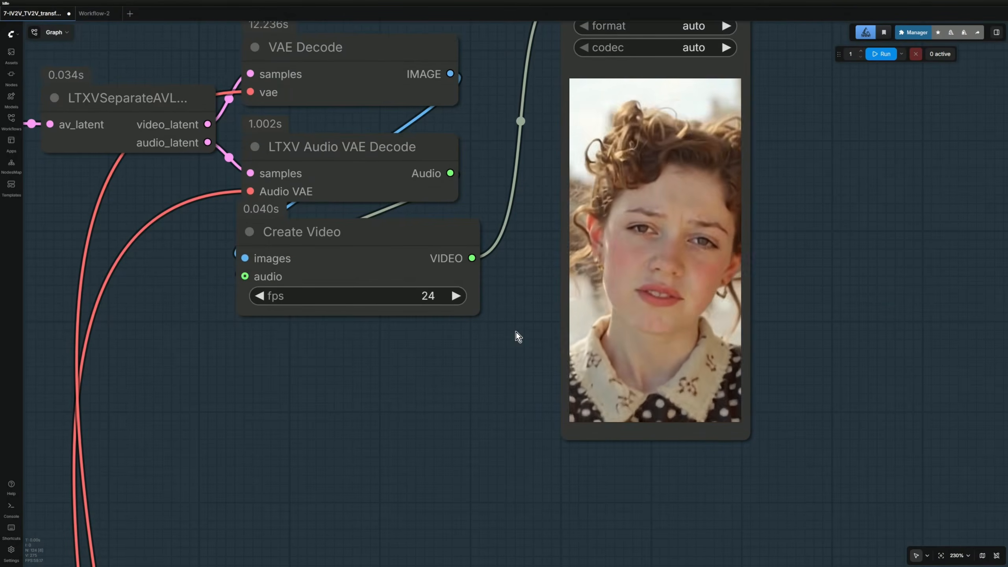
click(590, 387)
scroll(516, 405, down, 15)
Bypass the upper group again and link Get Image Size width and height to their reroutes.
drag(213, 459, 465, 325)
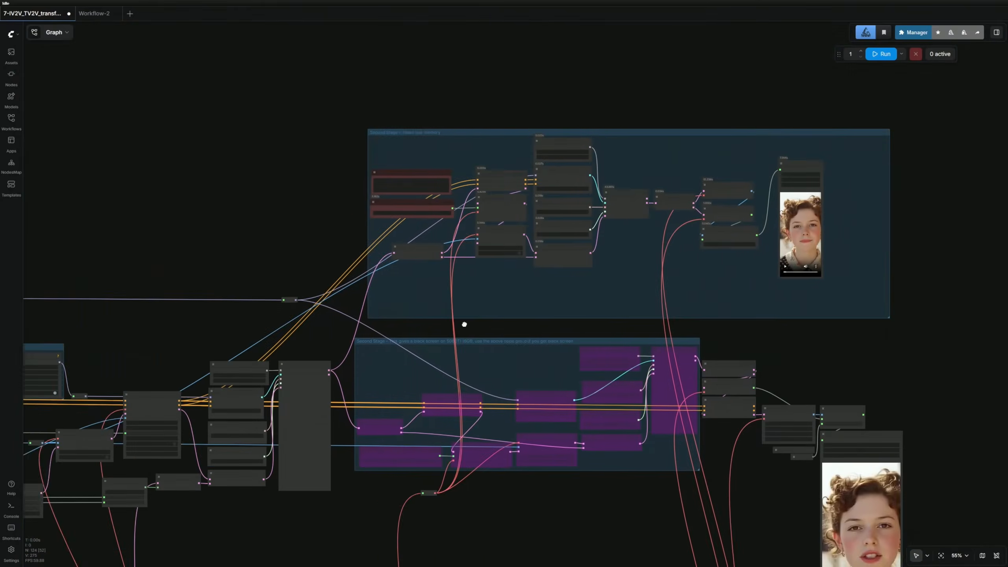
scroll(537, 394, down, 8)
scroll(805, 219, up, 5)
click(806, 219)
key(ctrl+b)
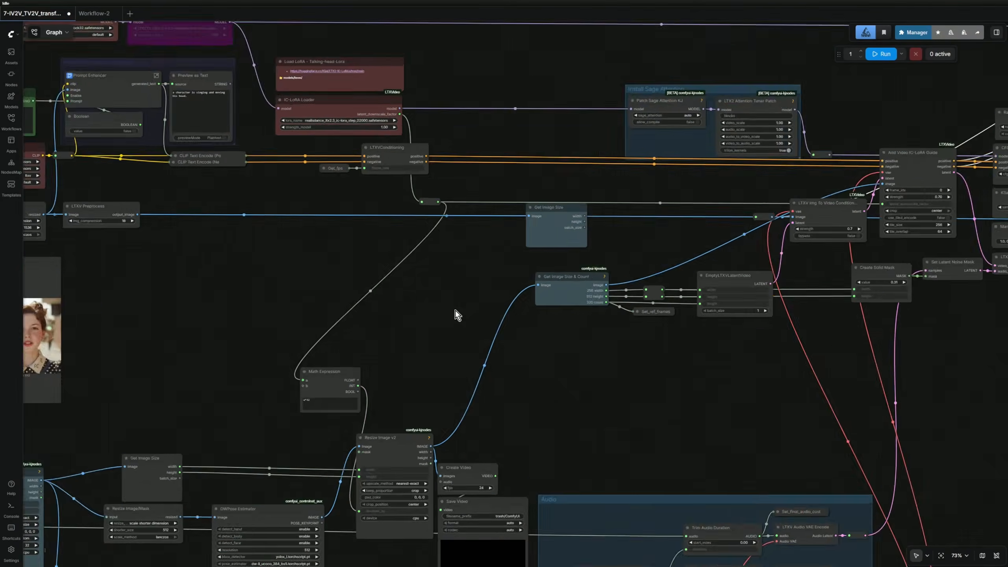
click(556, 238)
scroll(564, 238, up, 7)
drag(701, 249, 407, 292)
drag(311, 239, 430, 382)
drag(310, 249, 430, 395)
Rerun, note the 13×13 latent-size ValueError, and set Resize Image v2 width to 384.
scroll(430, 397, down, 13)
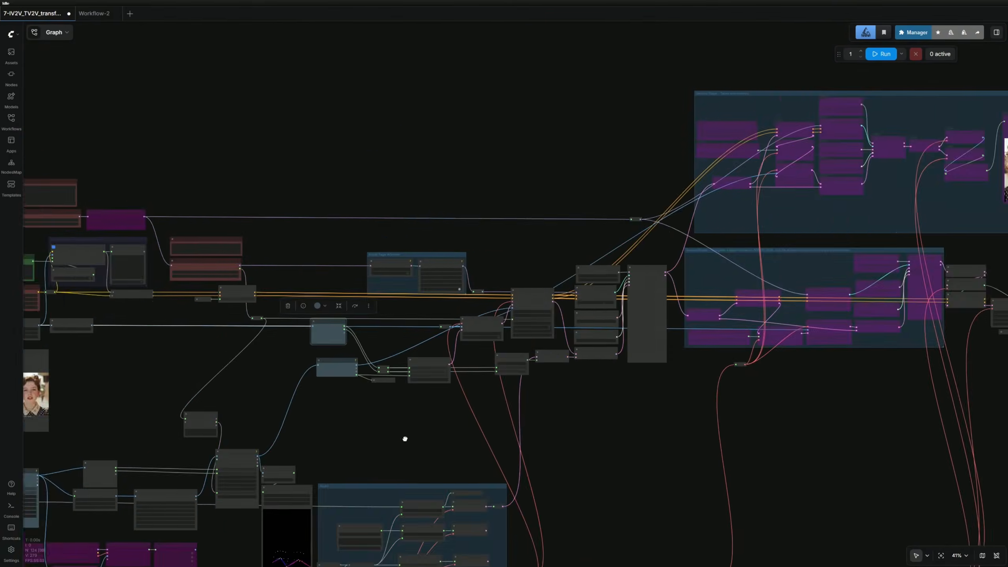
drag(405, 439, 81, 378)
click(879, 55)
drag(893, 82, 962, 82)
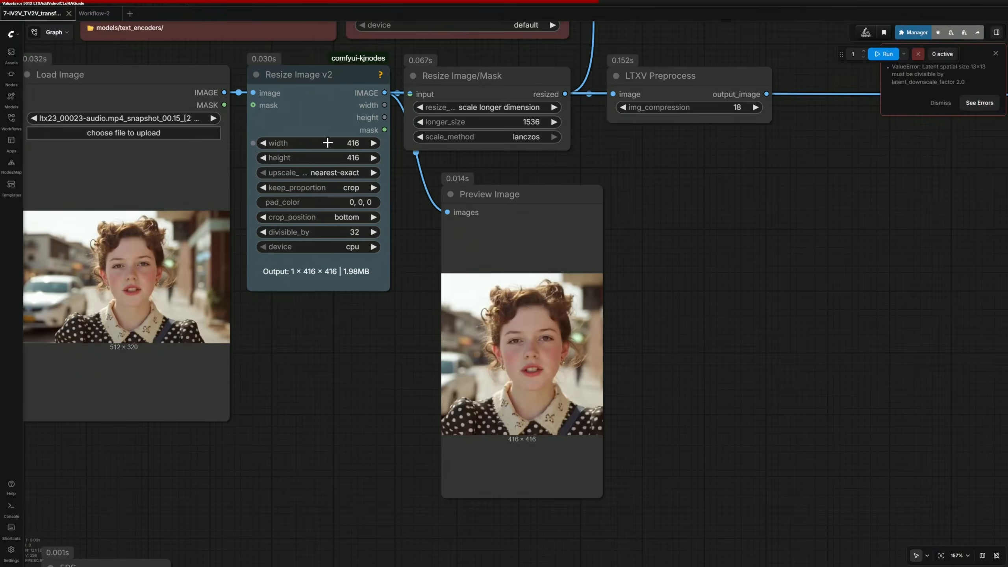
click(331, 142)
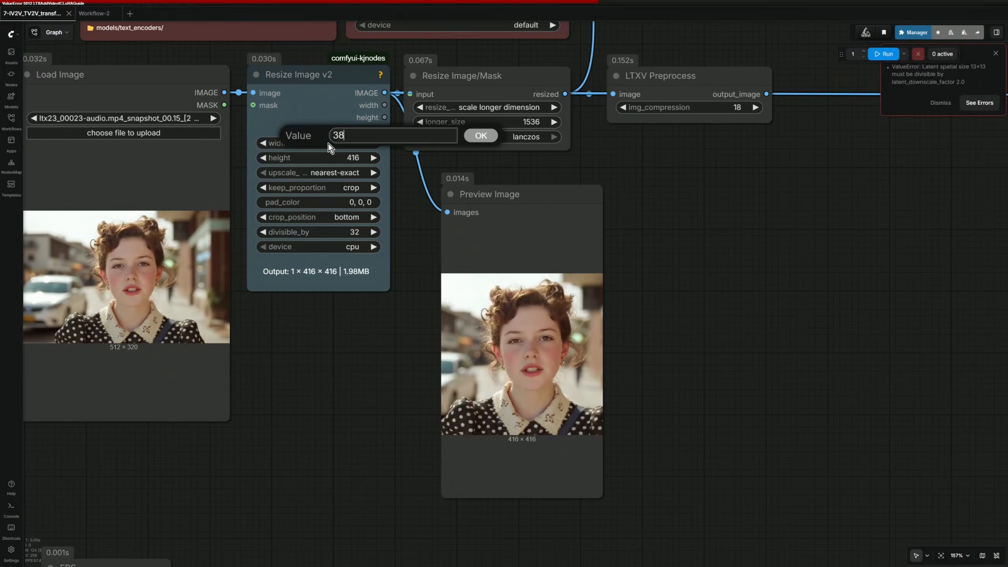
Set Resize Image v2 height to 384 and rerun the workflow.
click(346, 158)
key(Return)
key(ctrl+Return)
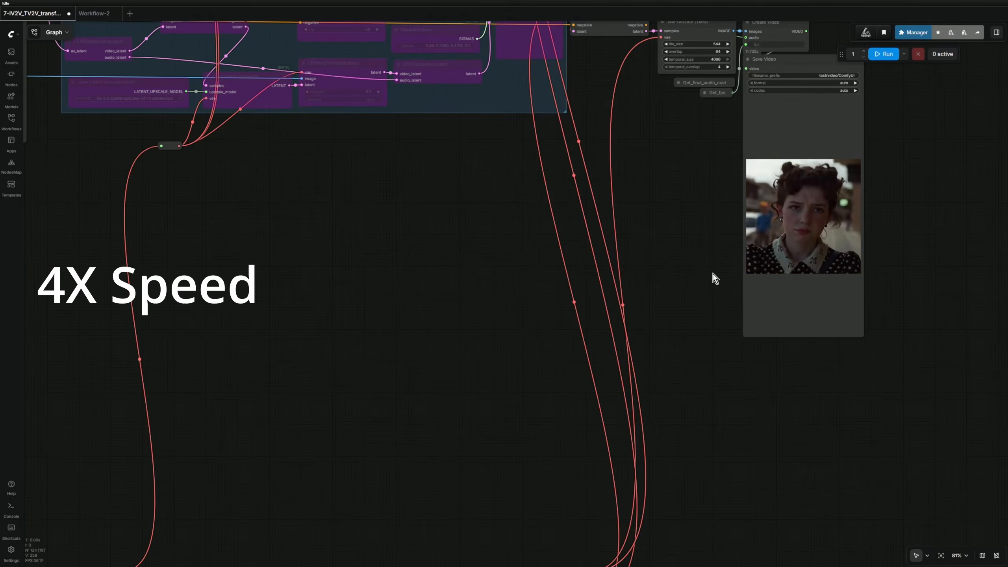
click(753, 320)
scroll(798, 205, down, 10)
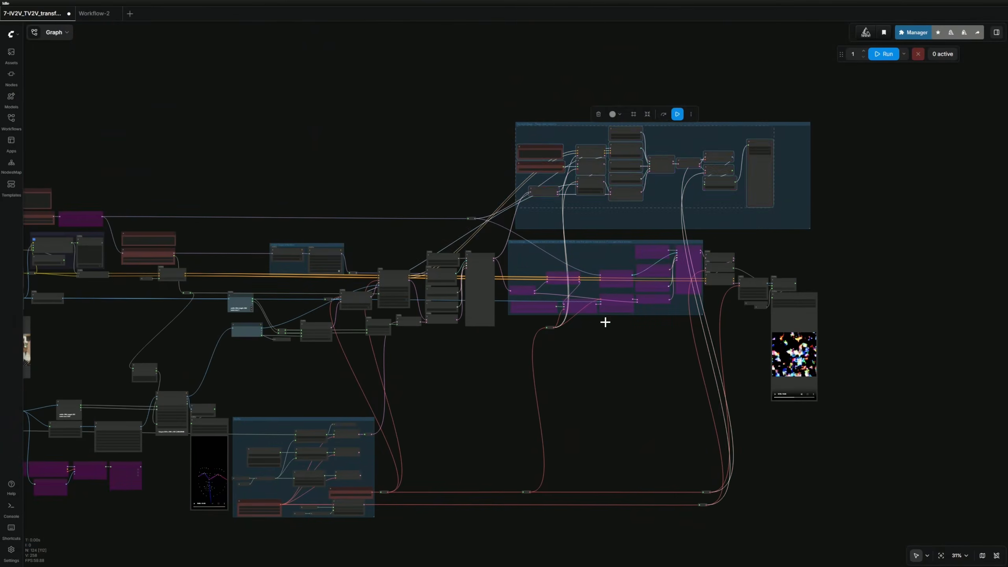
click(884, 53)
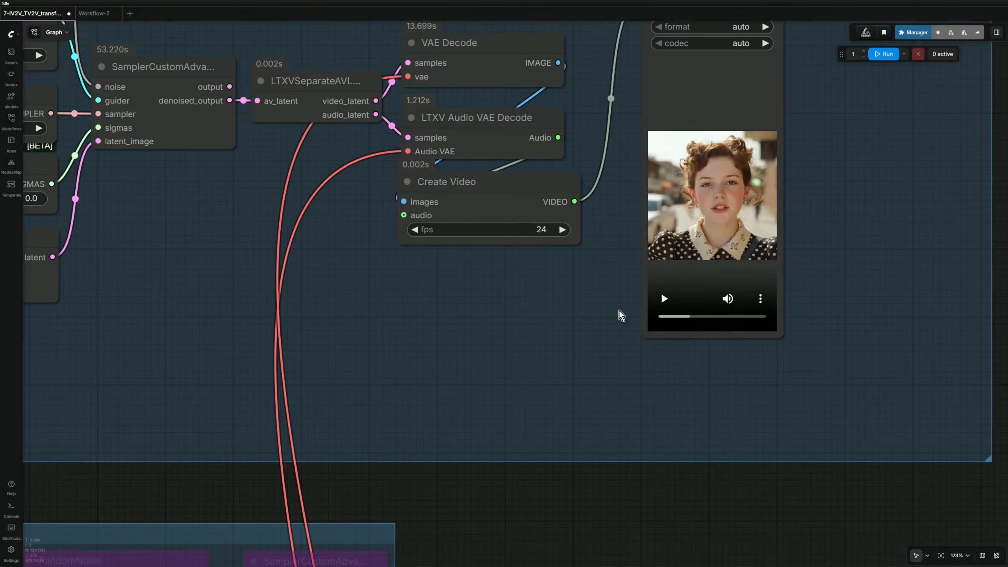
Review the 24 fps output video of the curly-haired girl and dismiss the audio translation popup.
scroll(605, 314, up, 5)
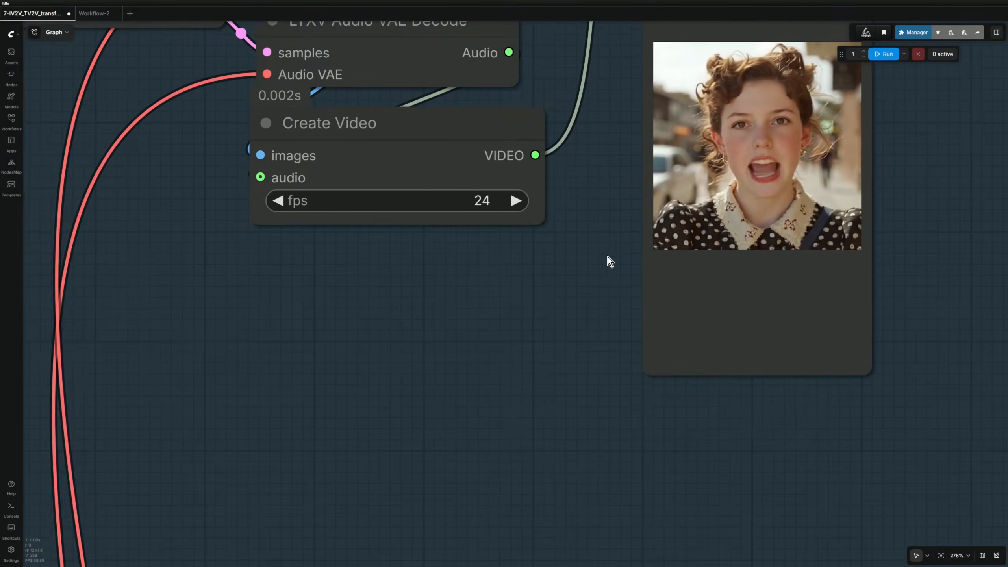
drag(606, 264, 547, 328)
scroll(548, 329, up, 2)
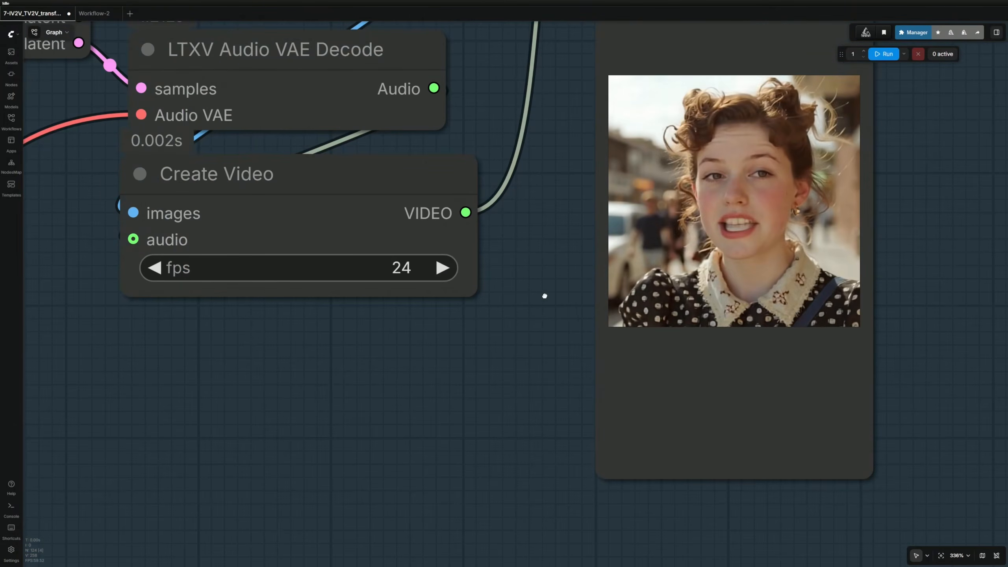
drag(545, 293, 537, 330)
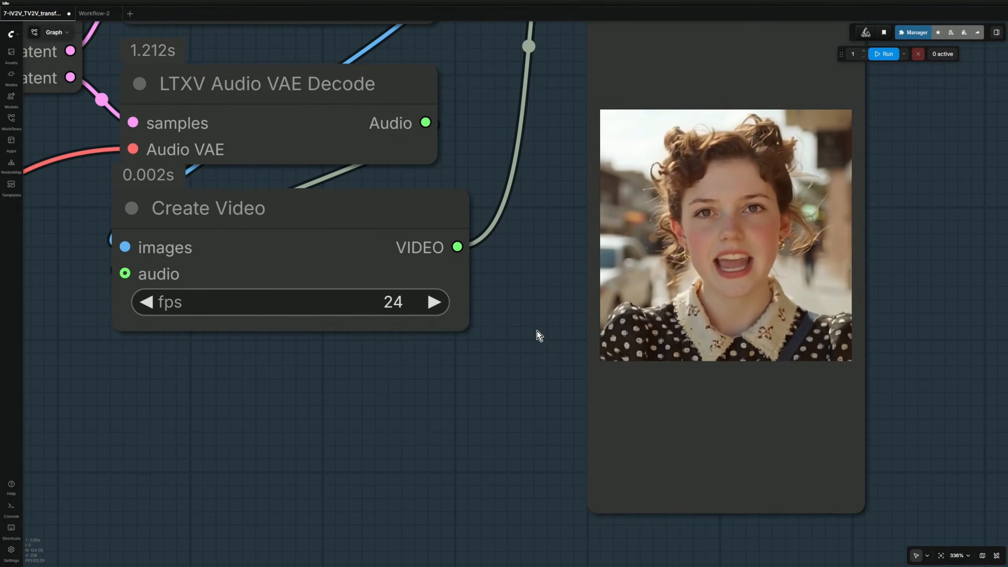
scroll(538, 332, down, 8)
scroll(537, 332, down, 8)
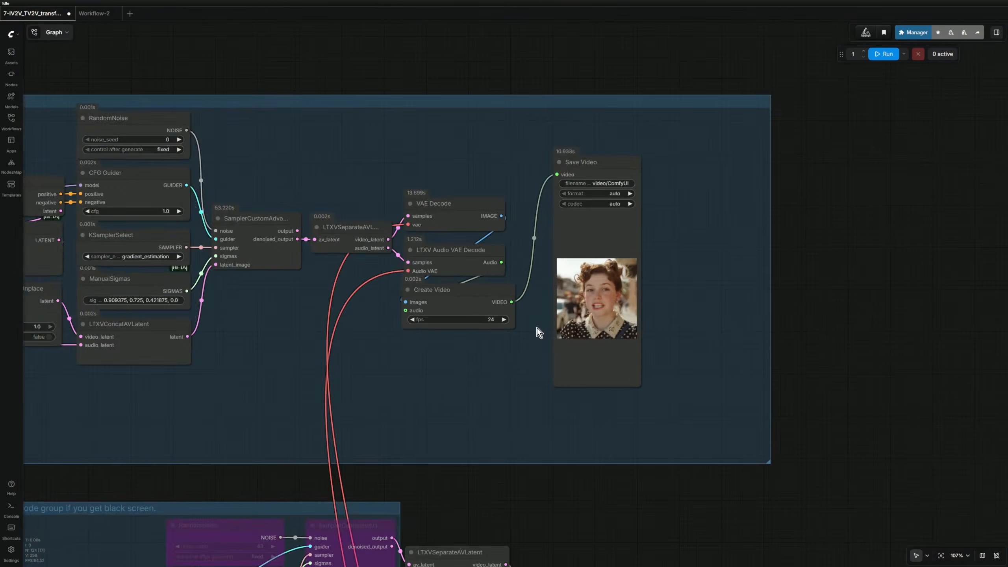
scroll(506, 443, down, 8)
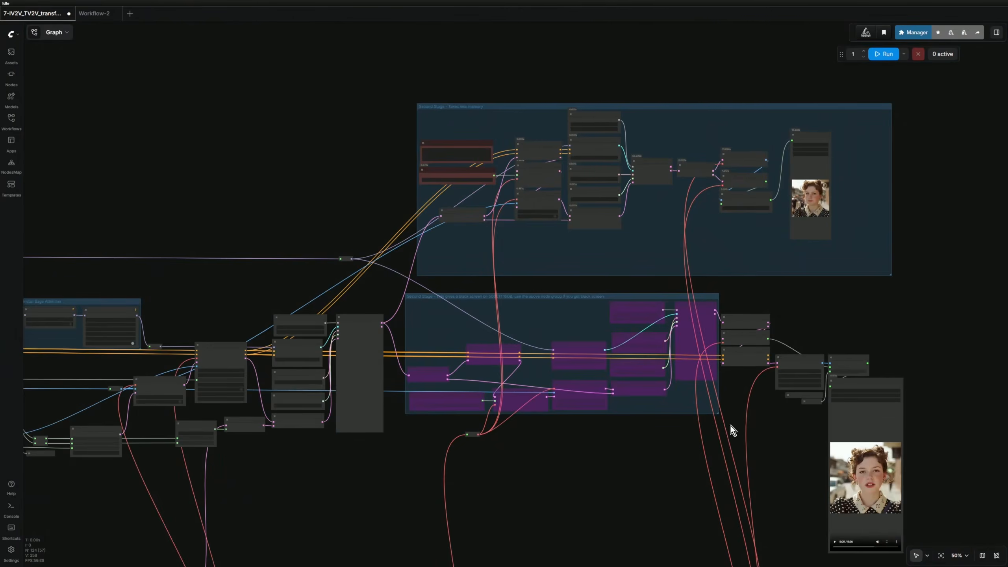
scroll(632, 437, down, 3)
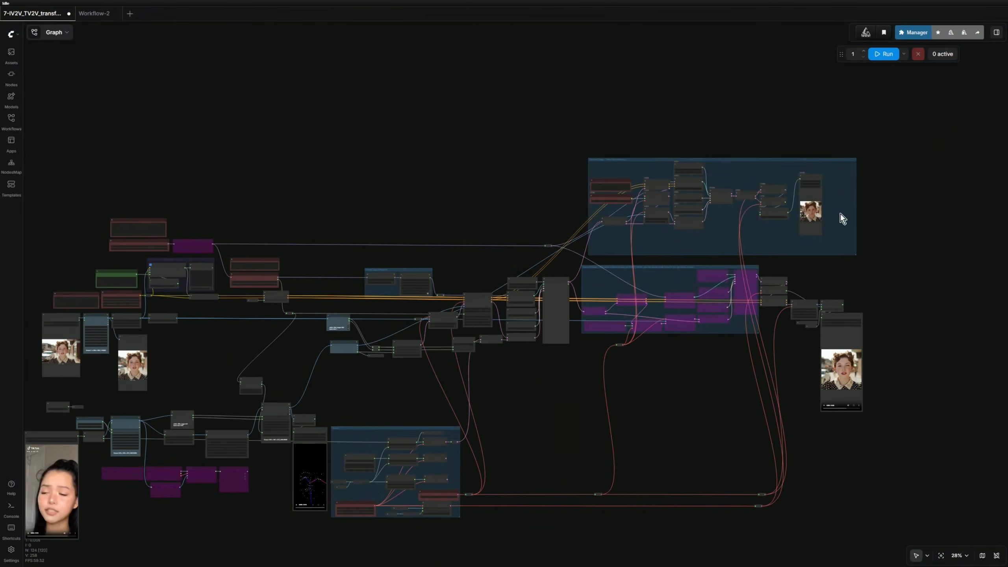
click(816, 207)
click(825, 223)
drag(564, 420, 636, 300)
scroll(801, 336, down, 3)
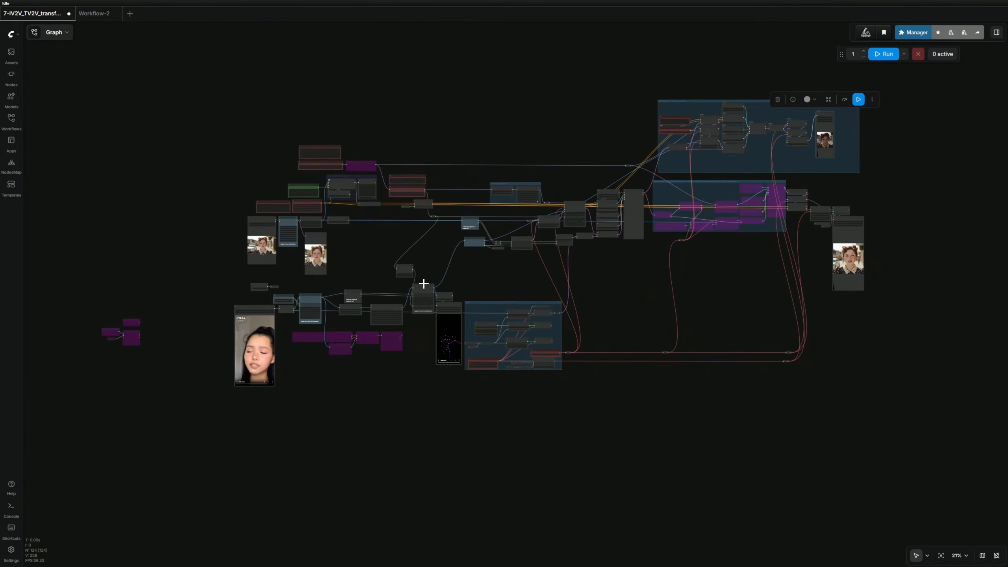